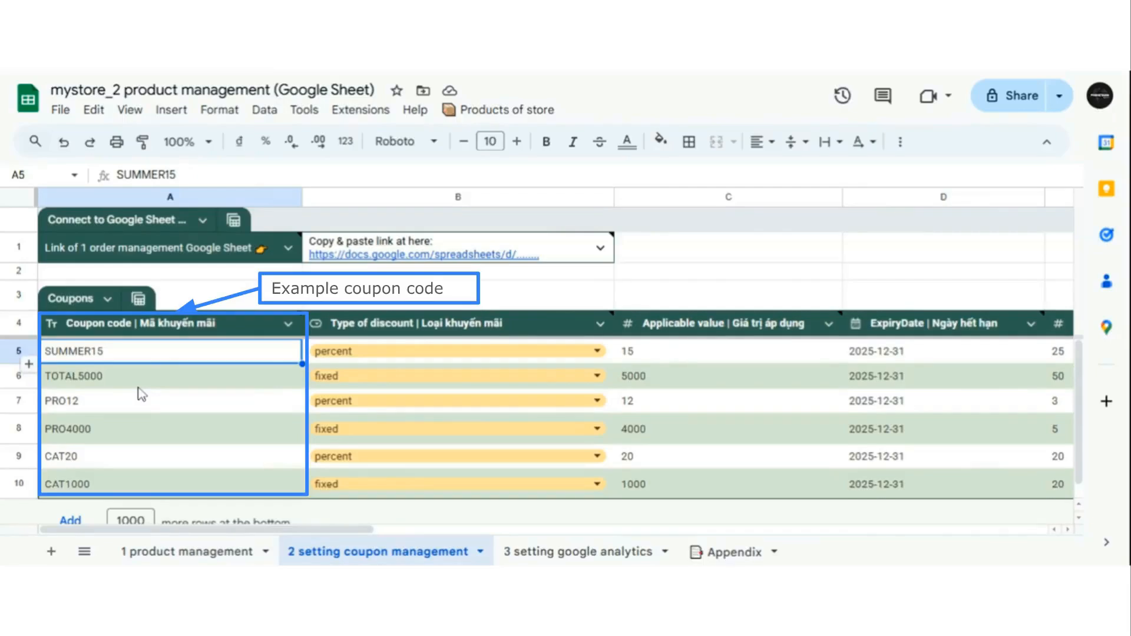
# - Review the coupon codes from TOTAL5000 to CAT1000, then insert an empty row 11 below CAT1000
pyautogui.click(235, 304)
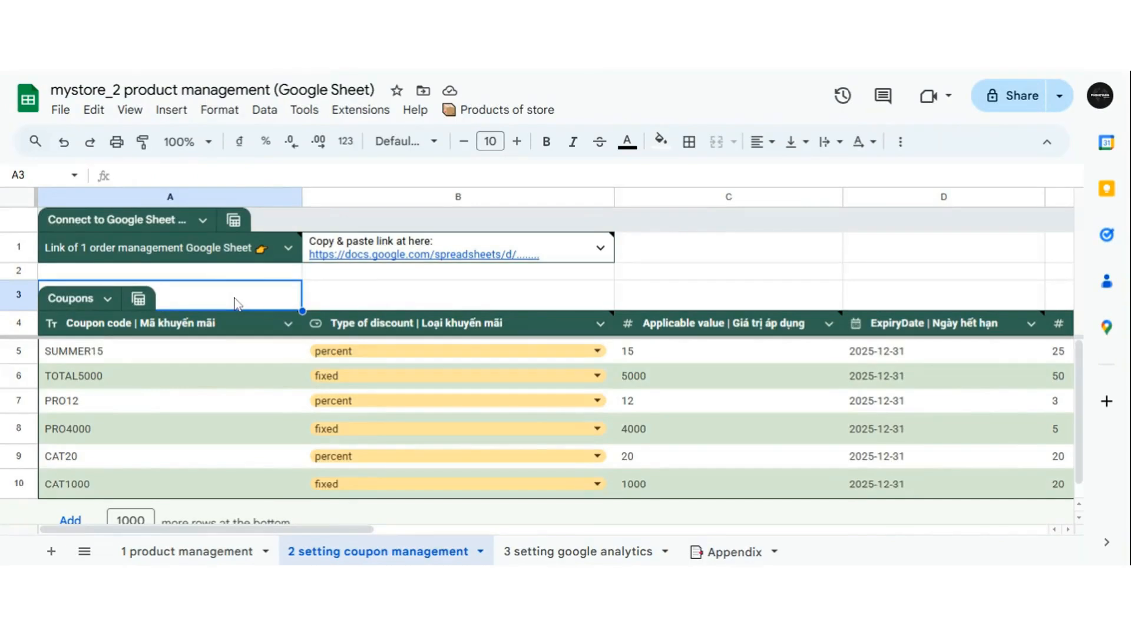
pyautogui.click(130, 372)
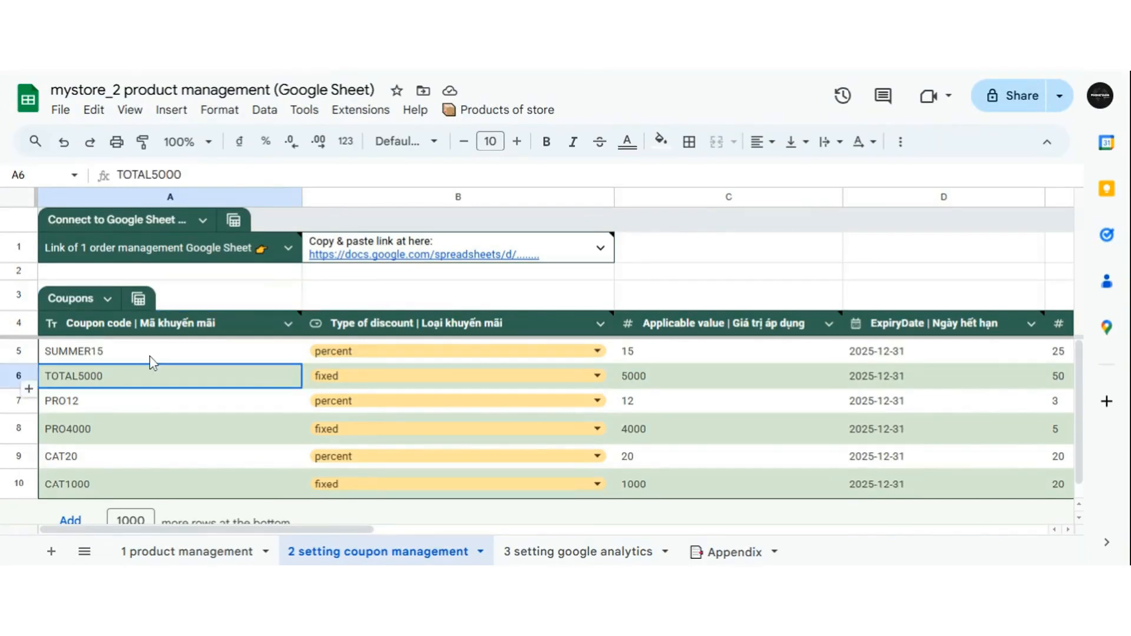
pyautogui.click(150, 357)
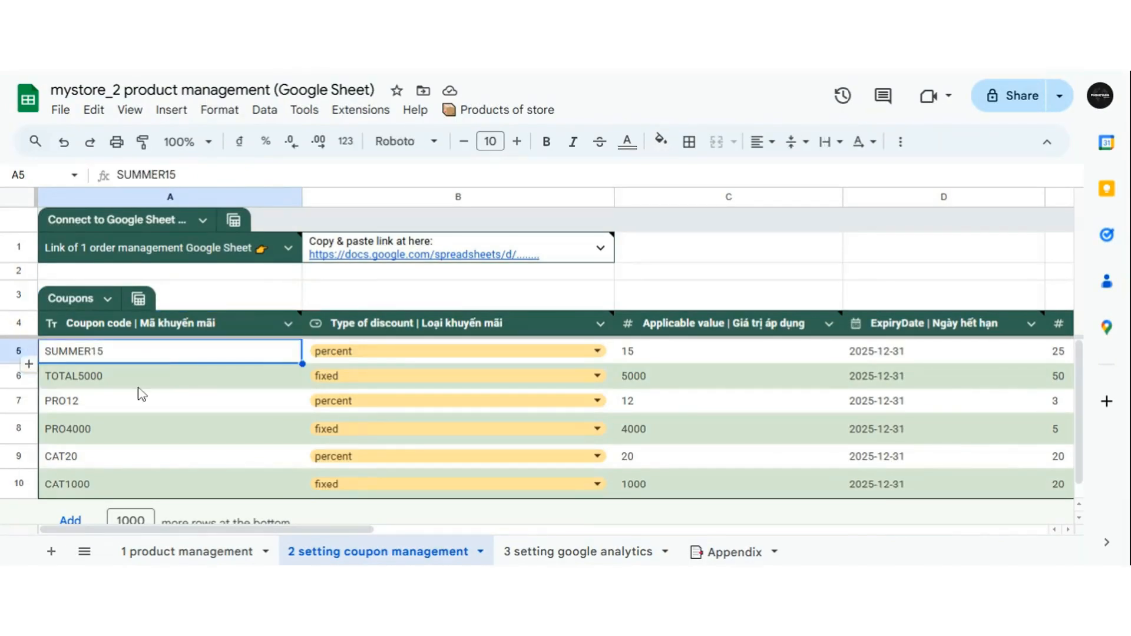
pyautogui.click(141, 403)
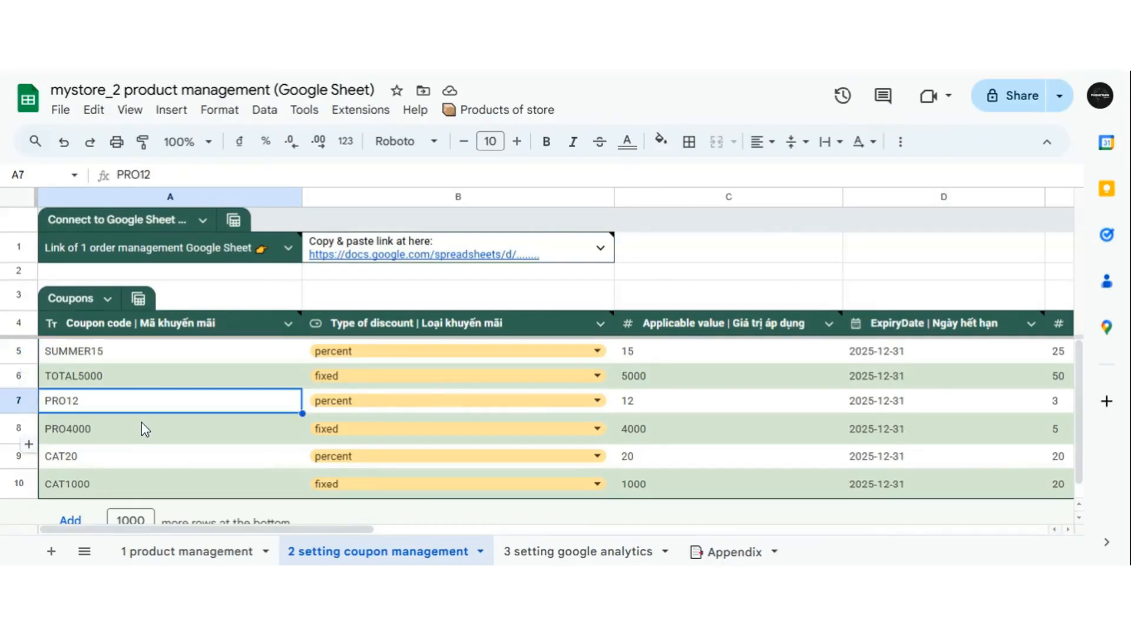
pyautogui.click(141, 423)
pyautogui.click(148, 460)
pyautogui.click(151, 483)
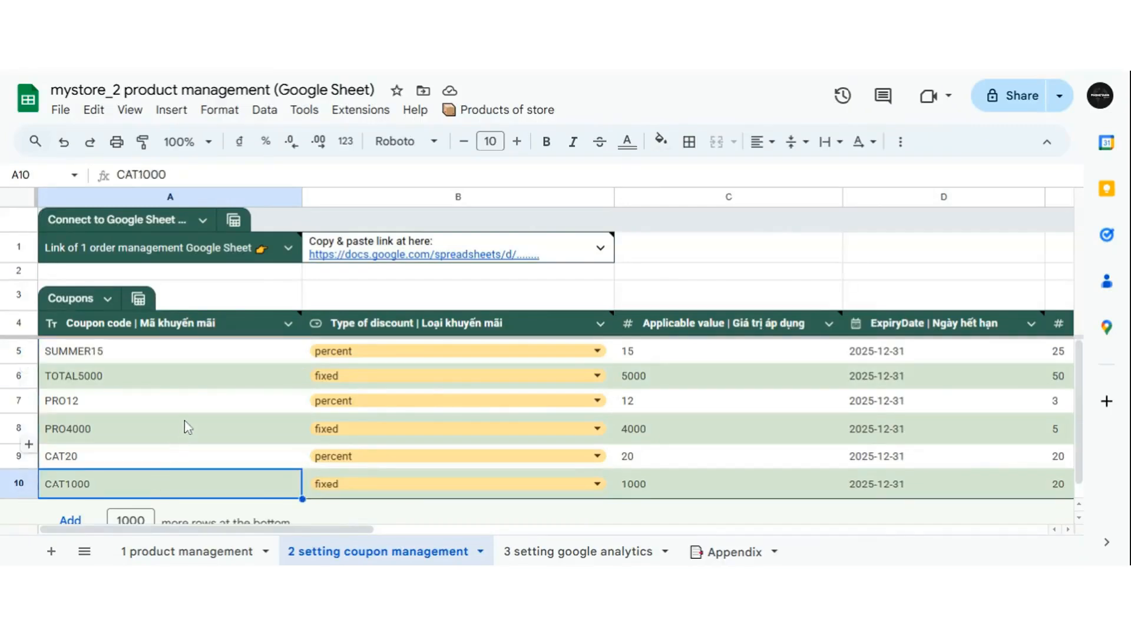
pyautogui.scroll(-1, 186, 416)
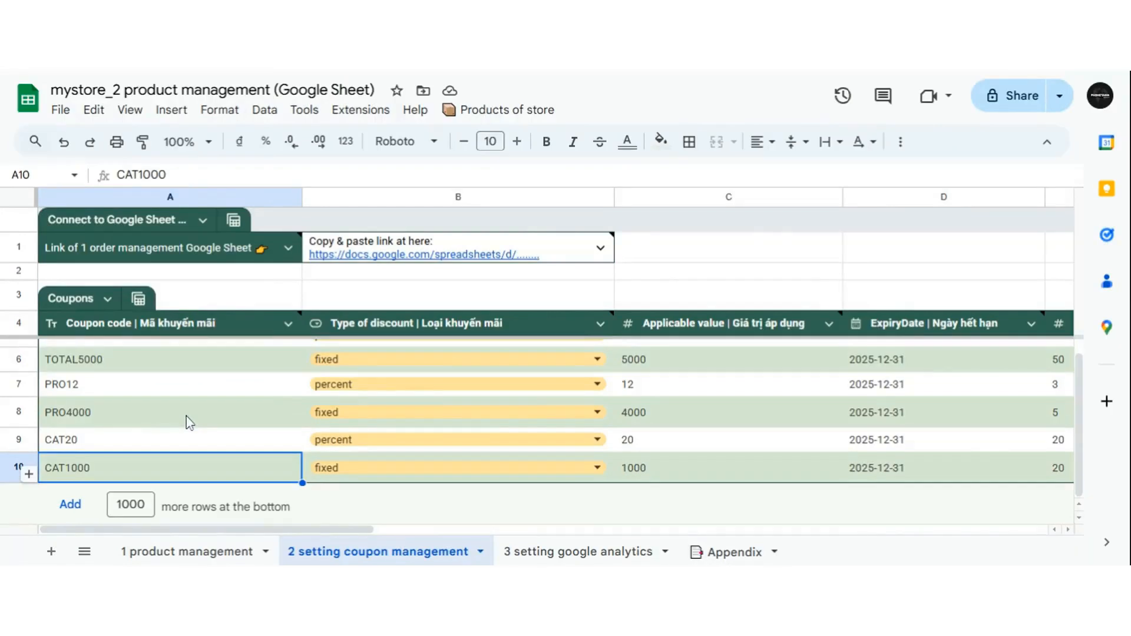
pyautogui.click(28, 475)
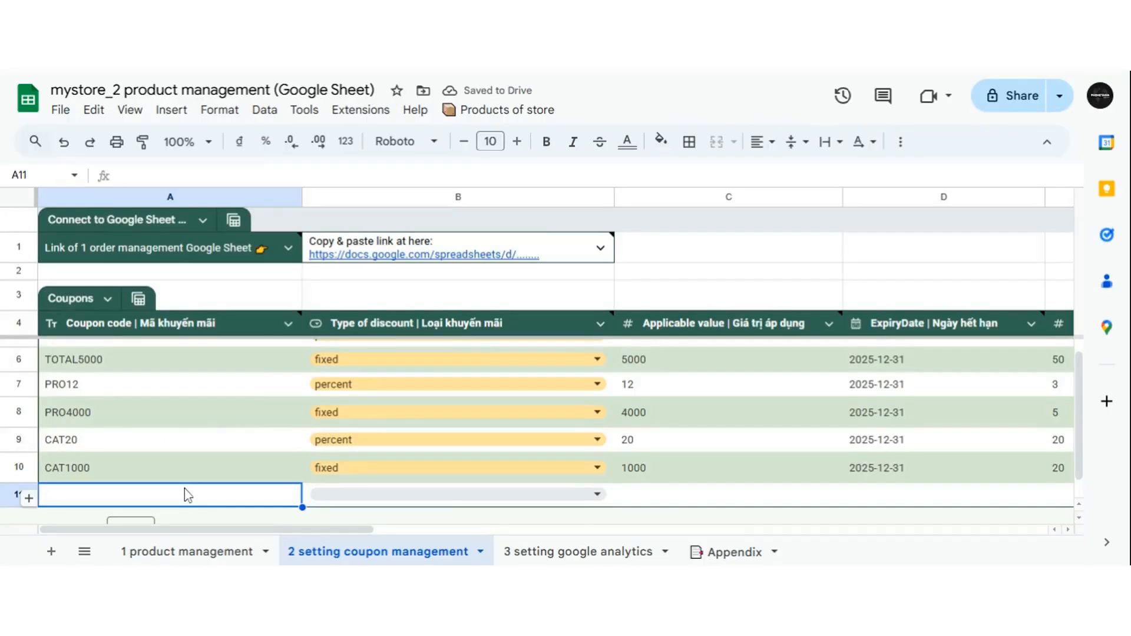
# - Enter coupon MYCOUPON123 in row 11 with discount type percent and applicable value 10
pyautogui.write('MY')
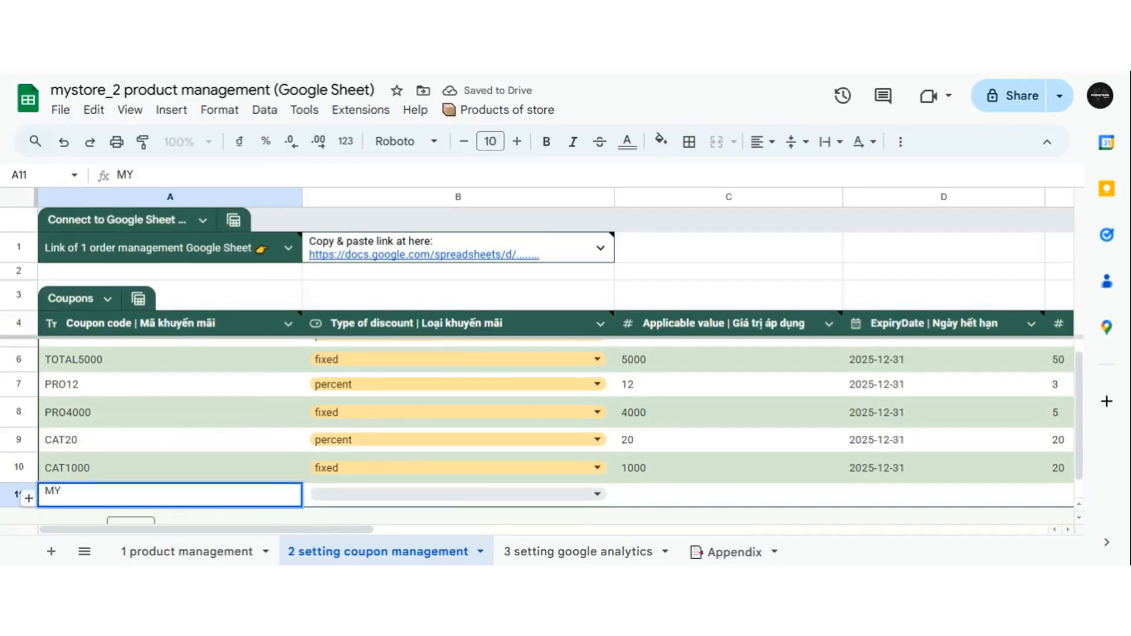
pyautogui.write('COUPON123')
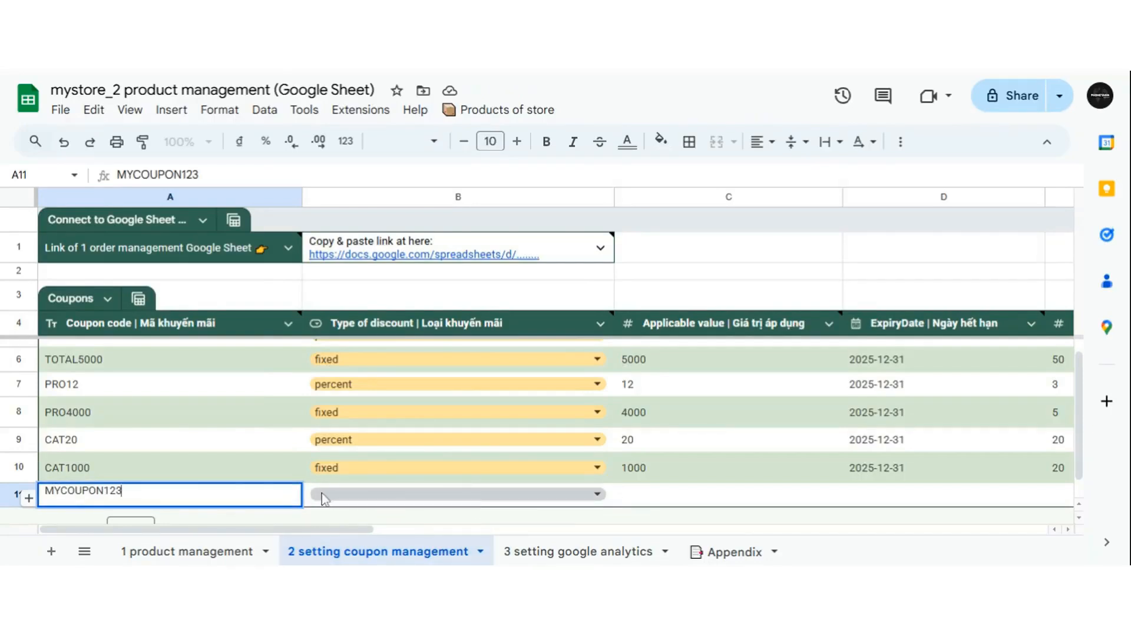
pyautogui.click(596, 495)
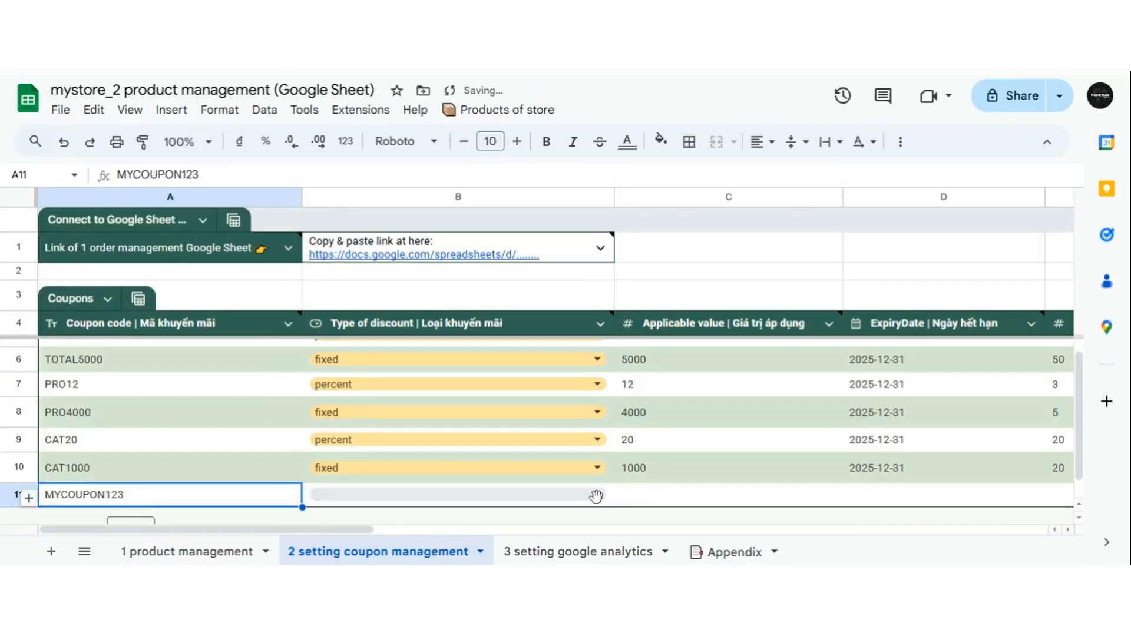
pyautogui.click(597, 496)
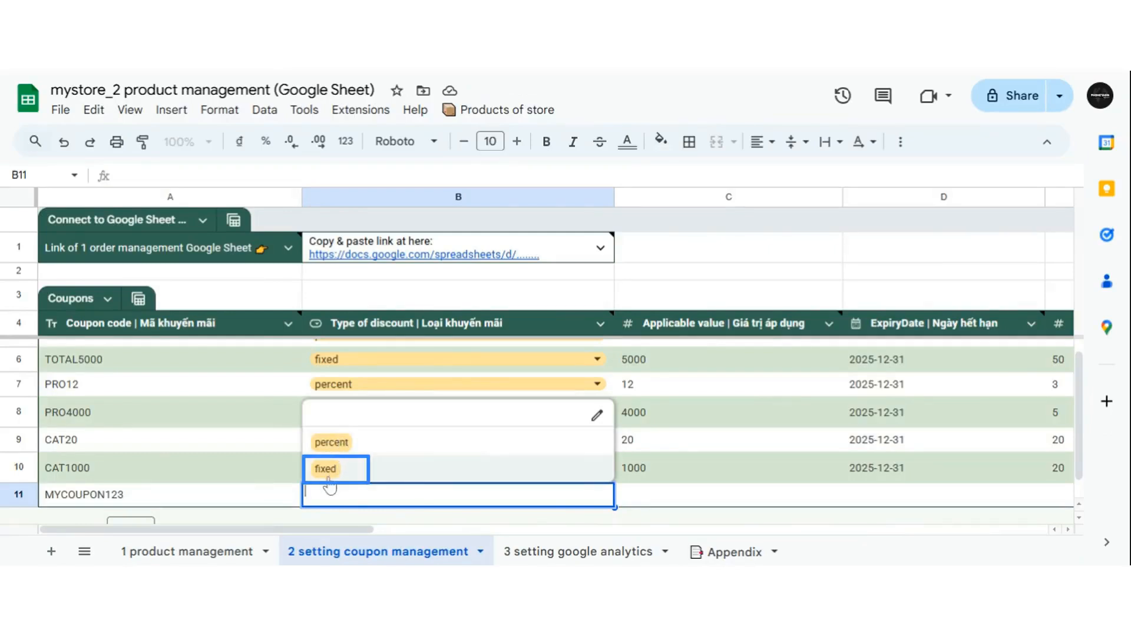
pyautogui.click(346, 445)
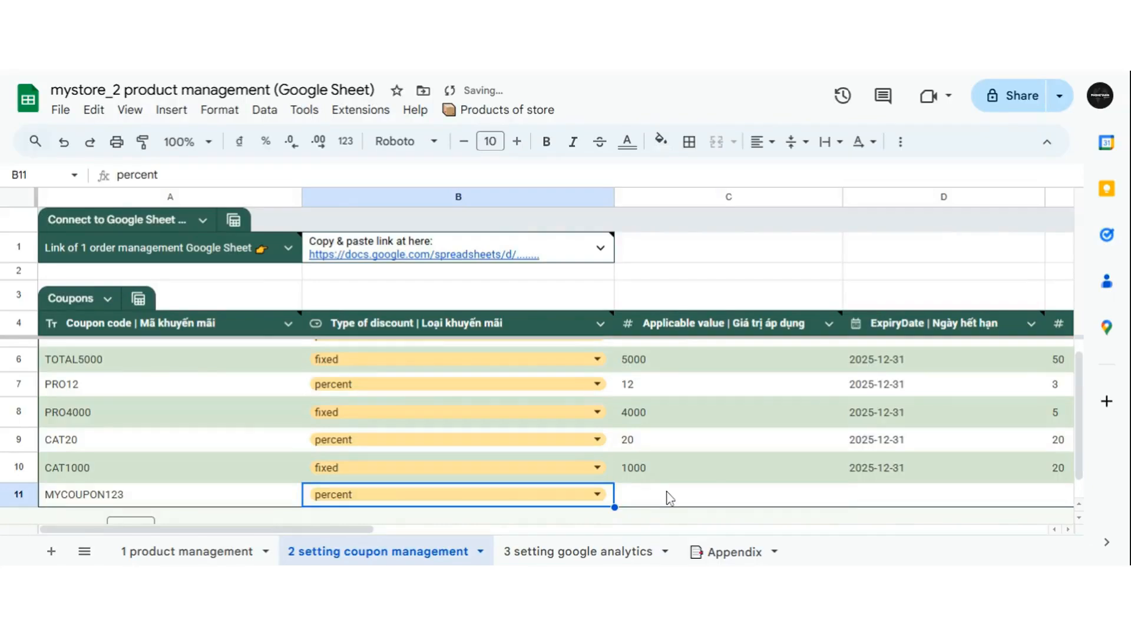
pyautogui.click(653, 497)
pyautogui.write('1')
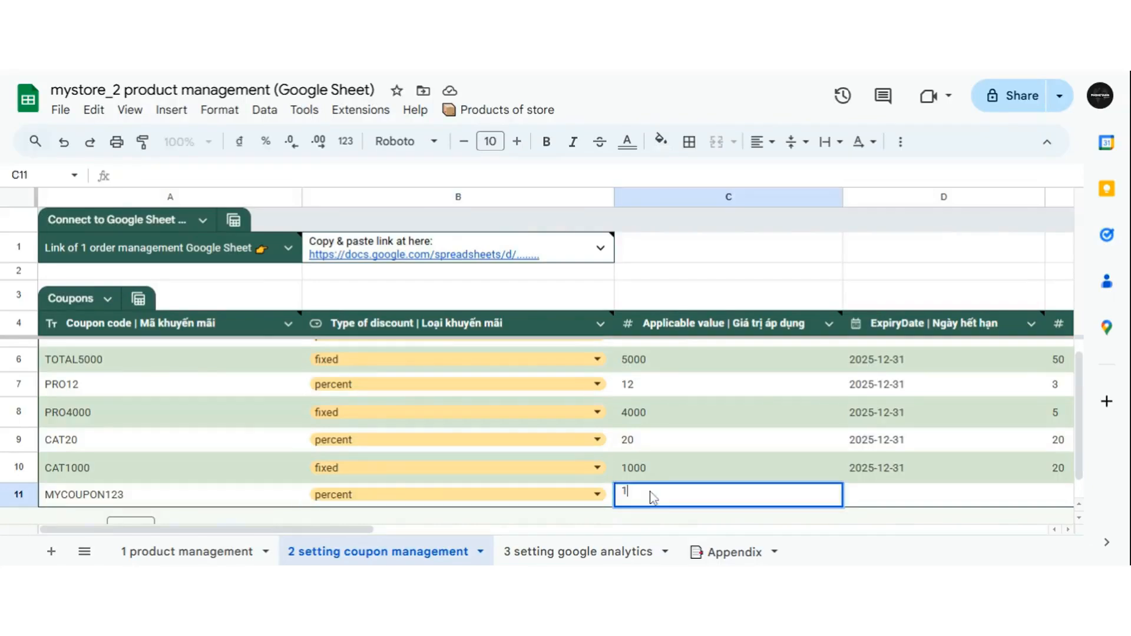
pyautogui.write('0')
pyautogui.press('Return')
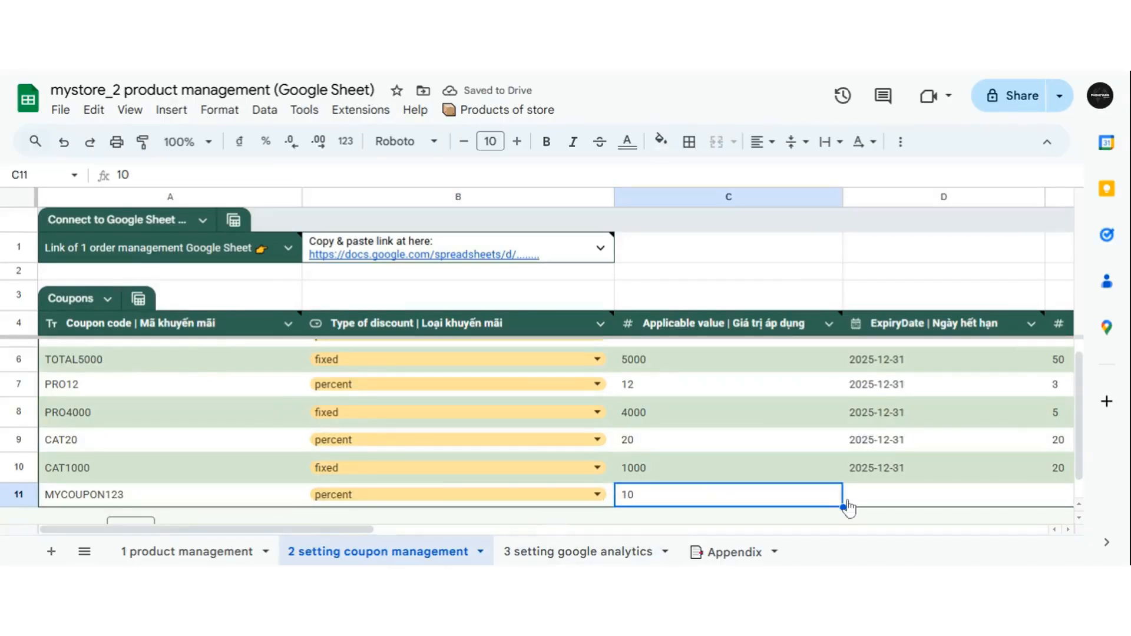
pyautogui.hscroll(10, 847, 508)
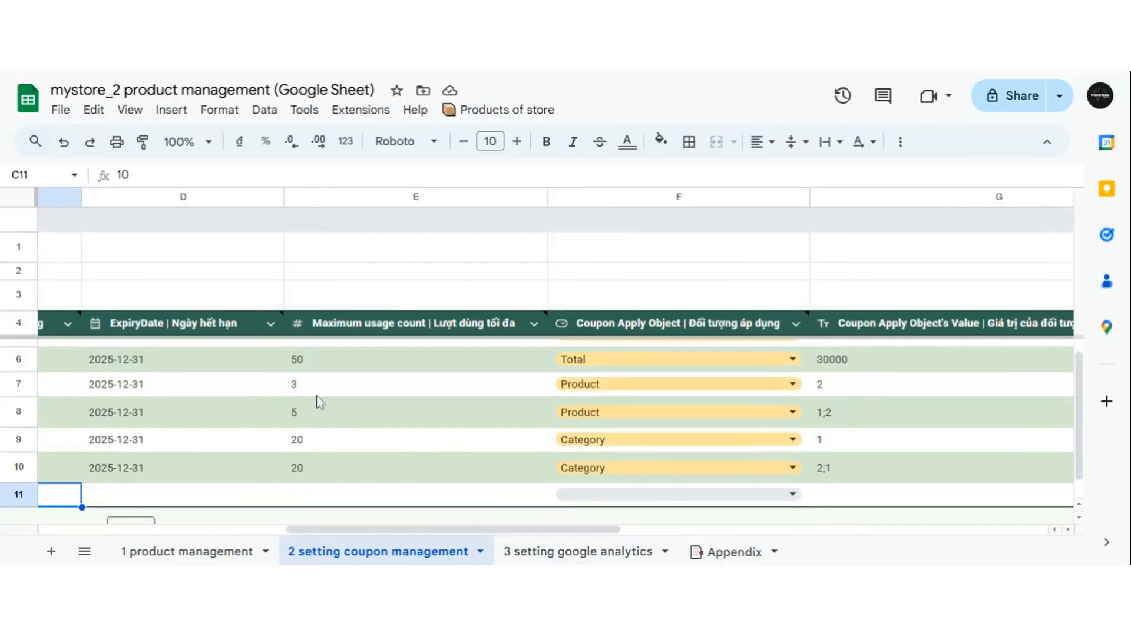
# - Set MYCOUPON123's expiry date to 2026-01-31 and its maximum usage count to 20
pyautogui.click(168, 492)
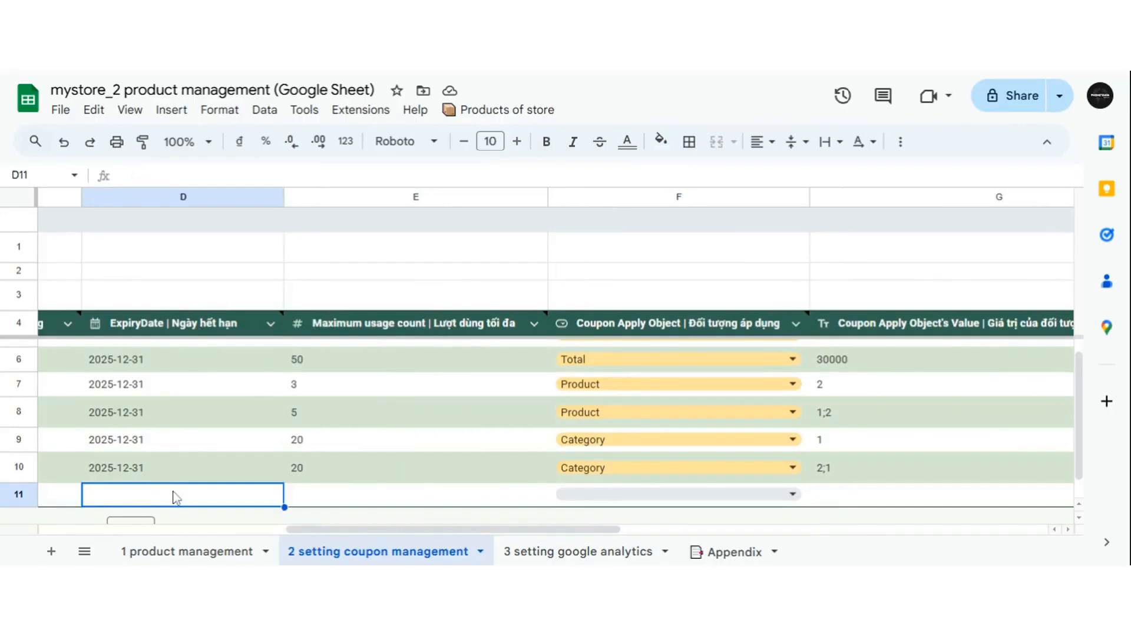
pyautogui.doubleClick(189, 493)
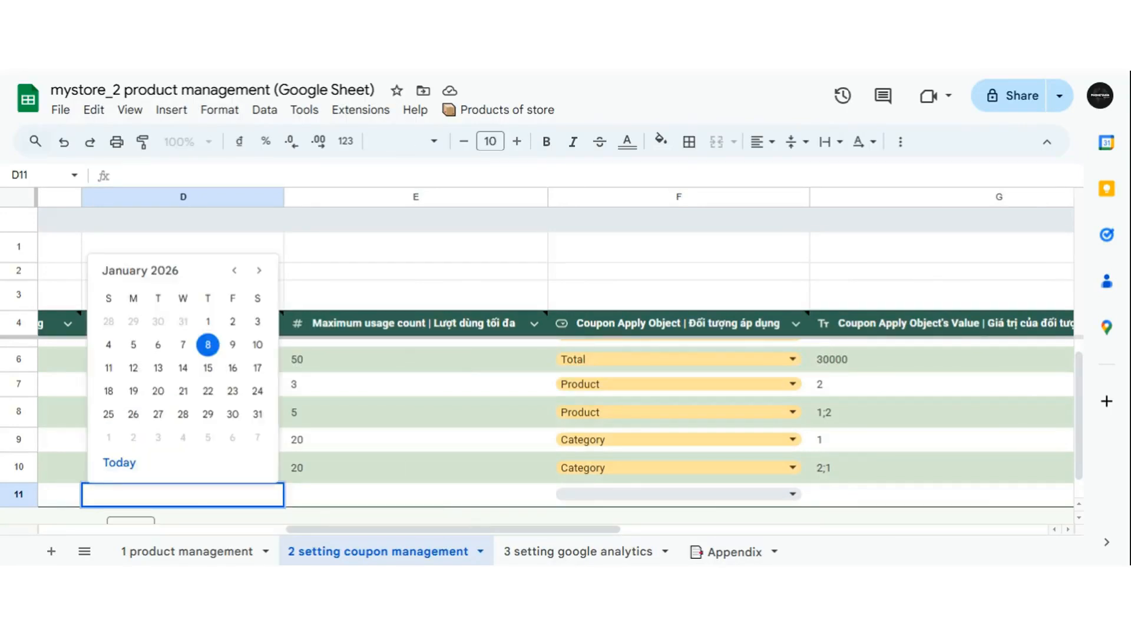
pyautogui.click(257, 414)
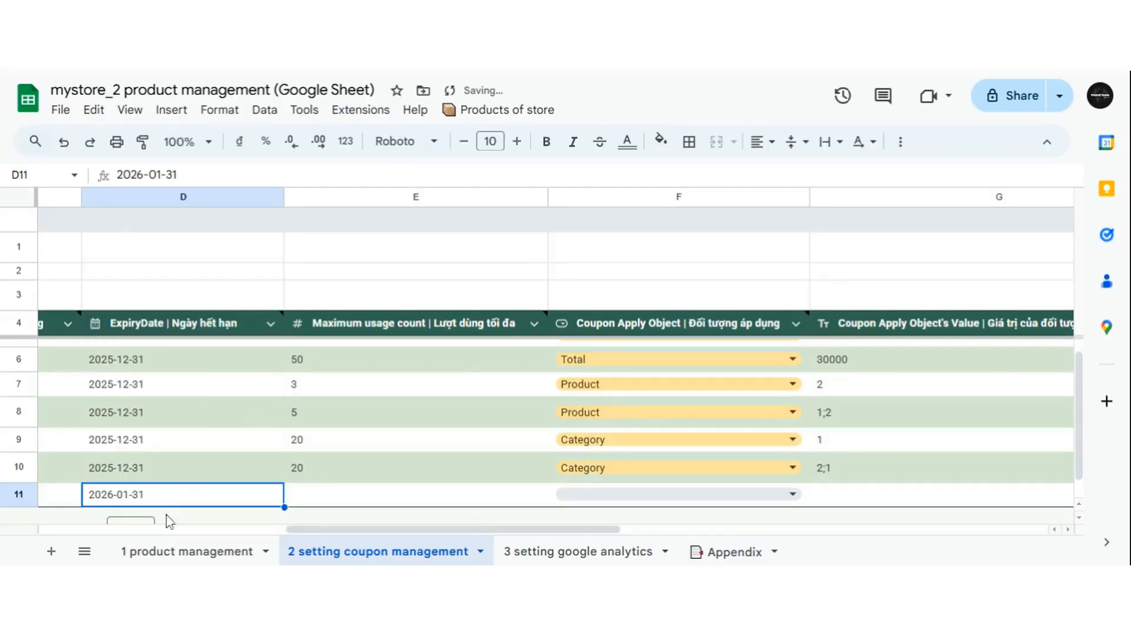
pyautogui.click(317, 507)
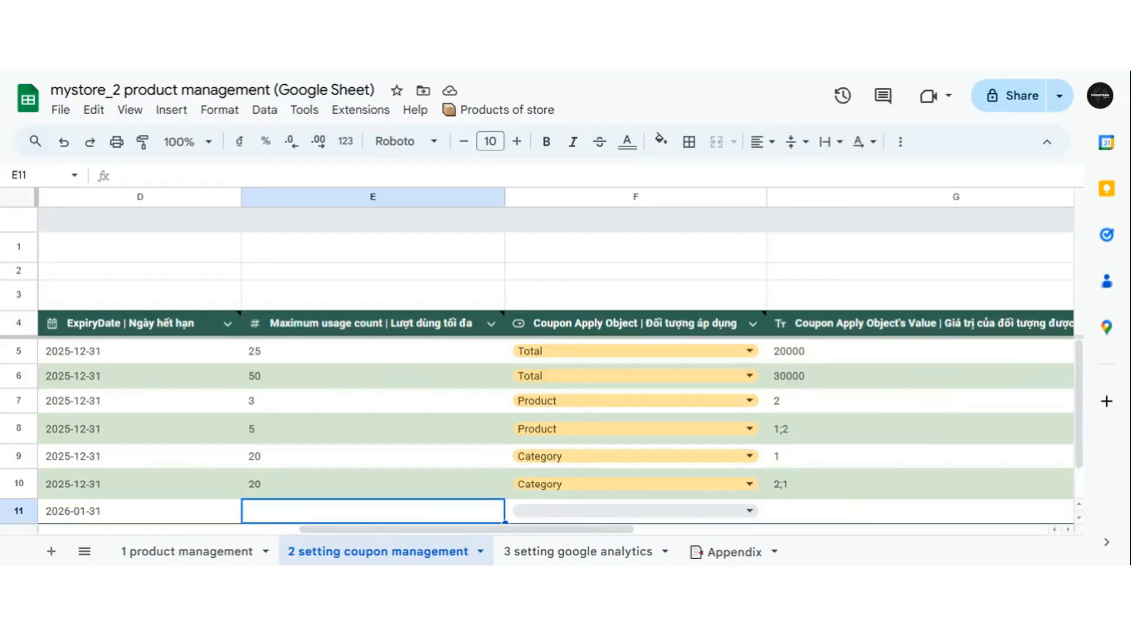
pyautogui.write('20')
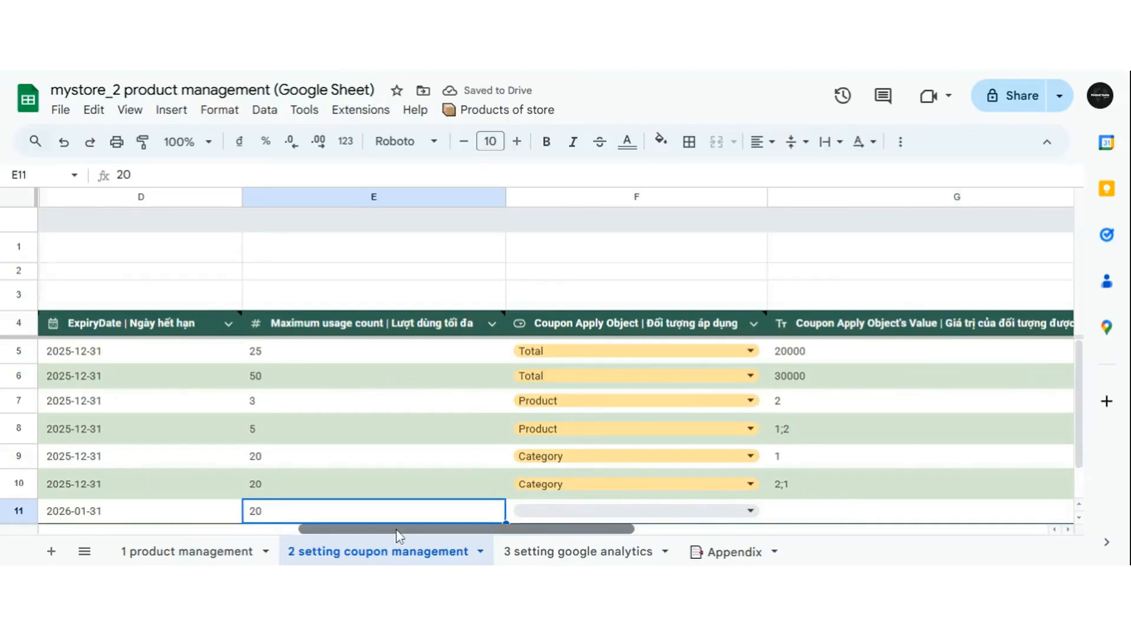
pyautogui.moveTo(397, 531); pyautogui.dragTo(465, 552)
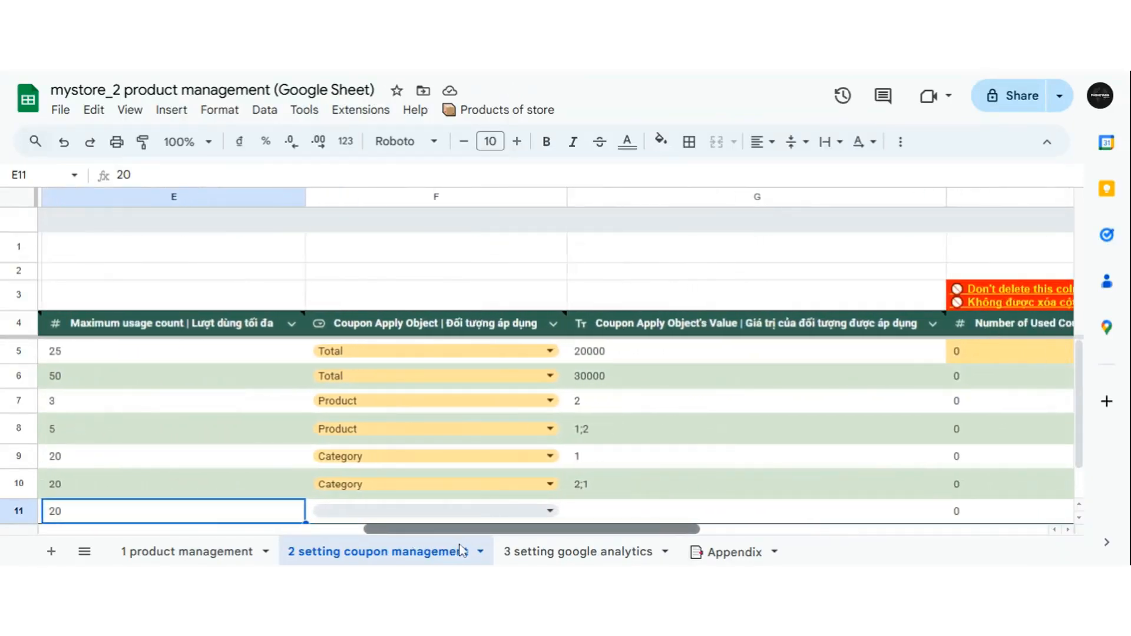
# - Choose Product as MYCOUPON123's Coupon Apply Object in cell F11
pyautogui.click(450, 510)
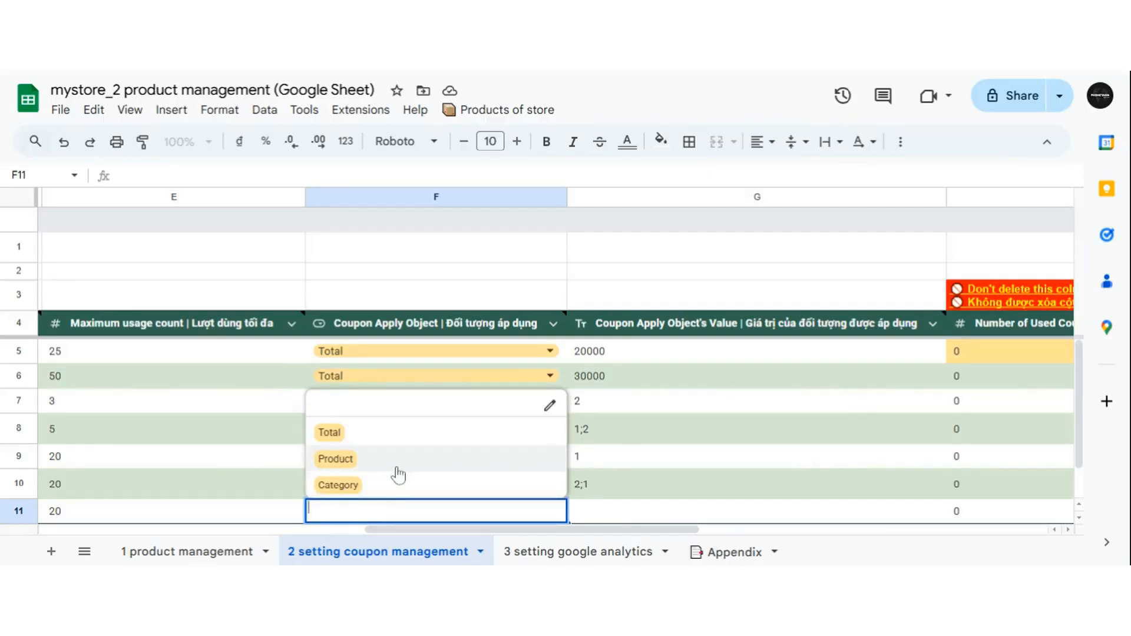
pyautogui.click(396, 470)
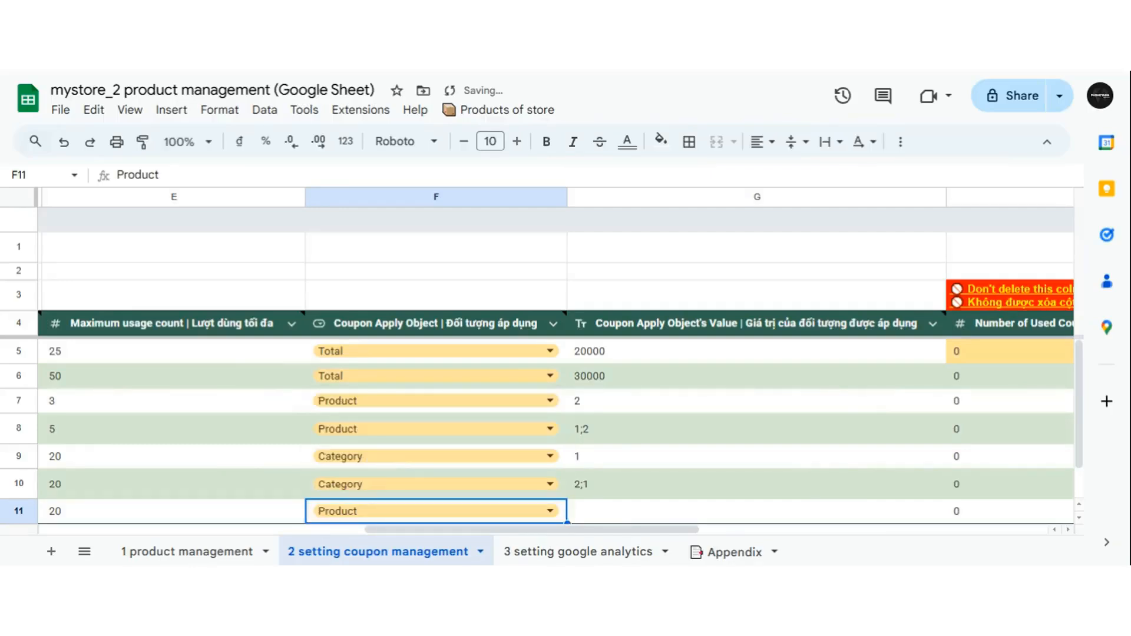
pyautogui.moveTo(498, 535); pyautogui.dragTo(524, 548)
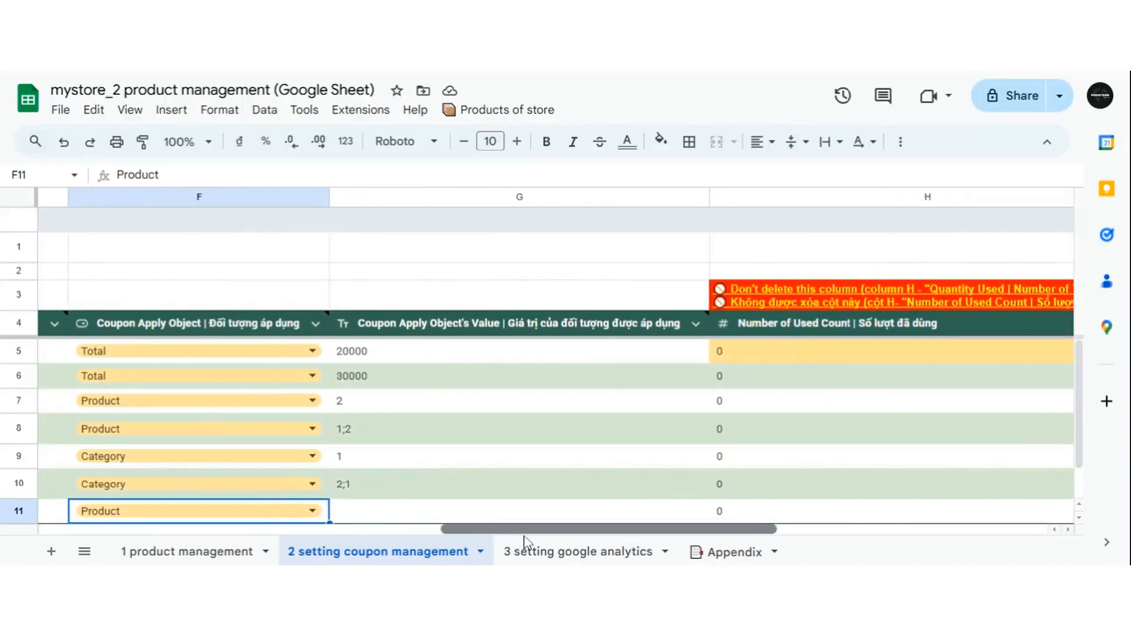
pyautogui.click(412, 515)
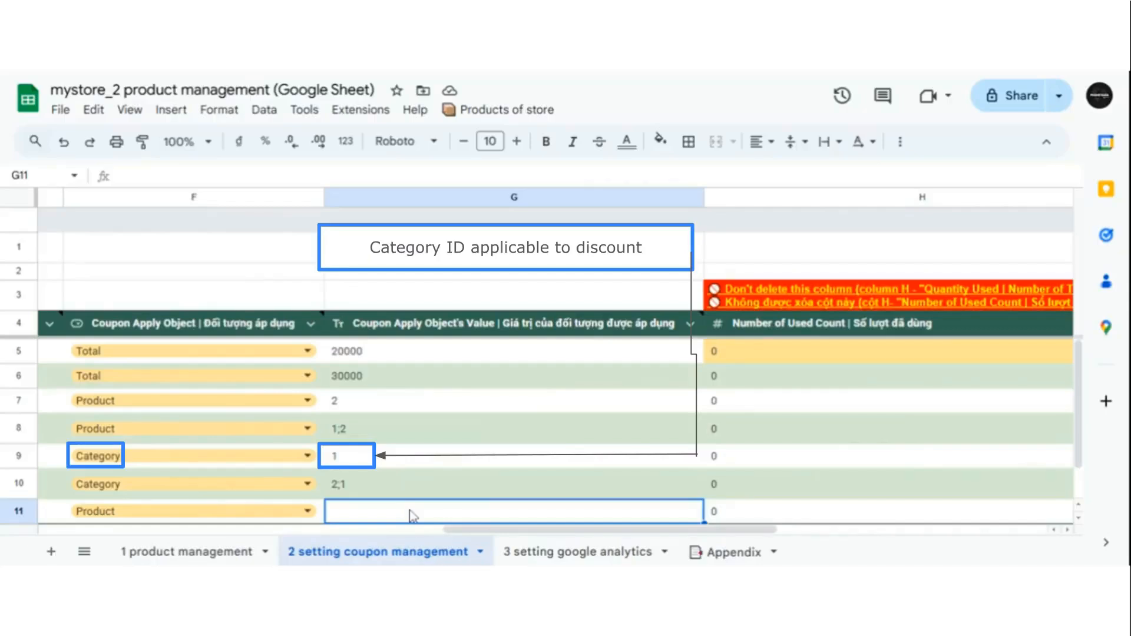
# - Enter 1;2;3 in G11 as the products MYCOUPON123 applies to
pyautogui.write('1')
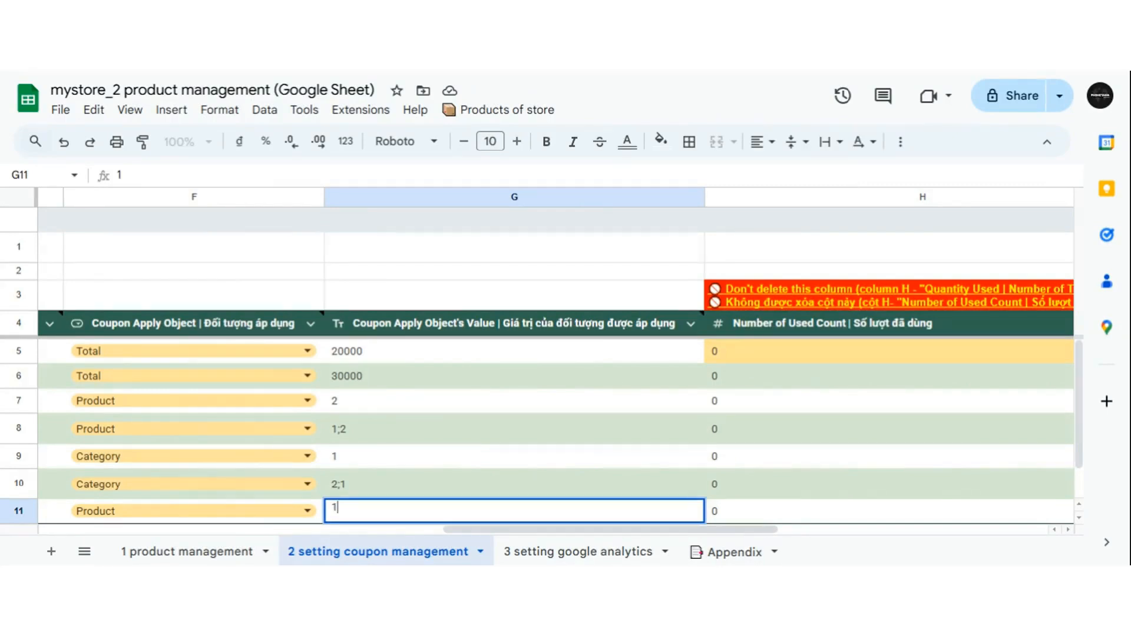
pyautogui.press('Return')
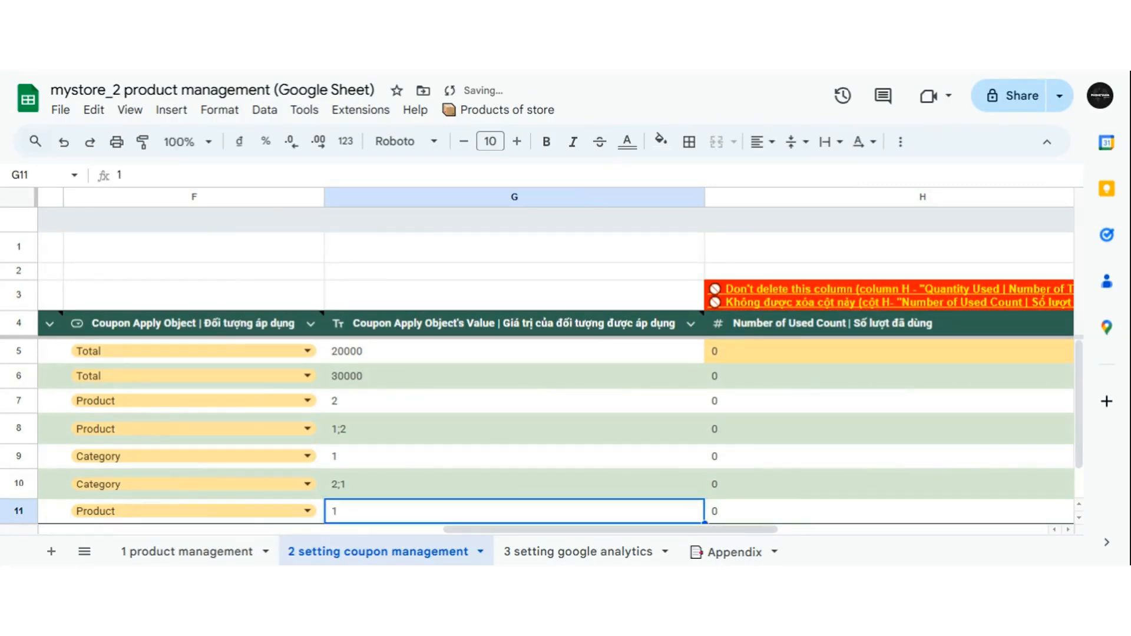
pyautogui.doubleClick(399, 510)
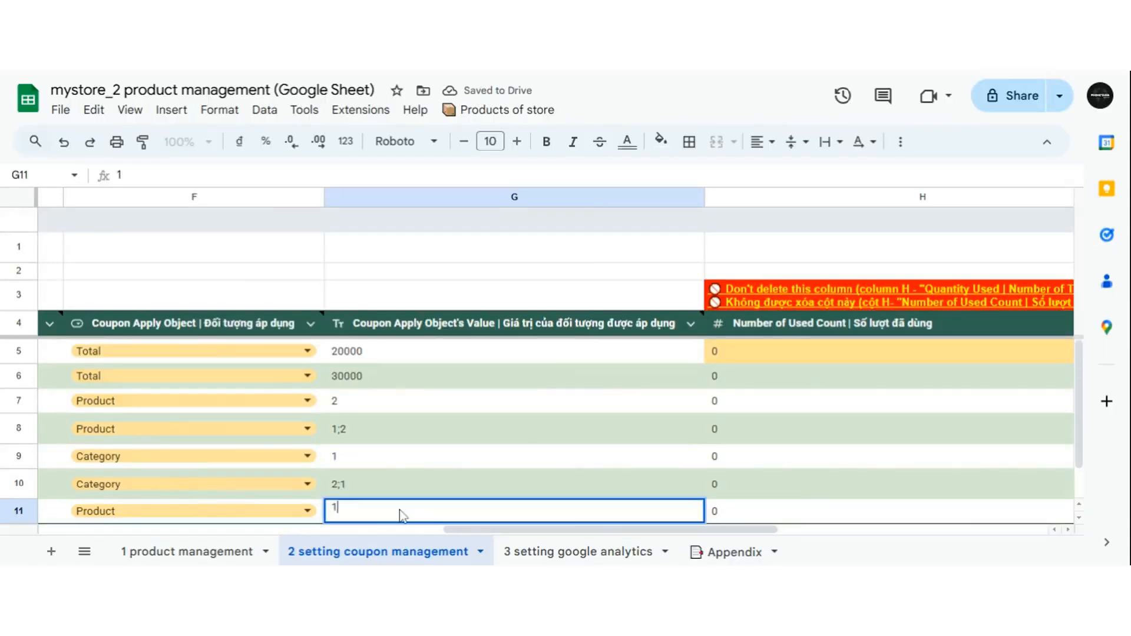
pyautogui.write(';2;3')
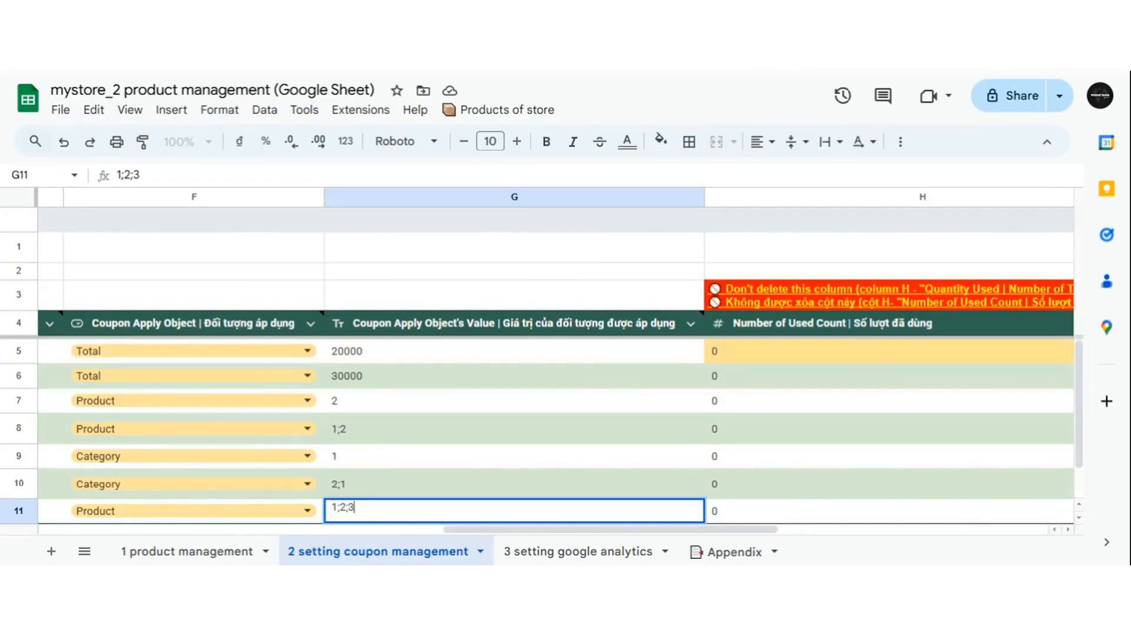
pyautogui.press('Return')
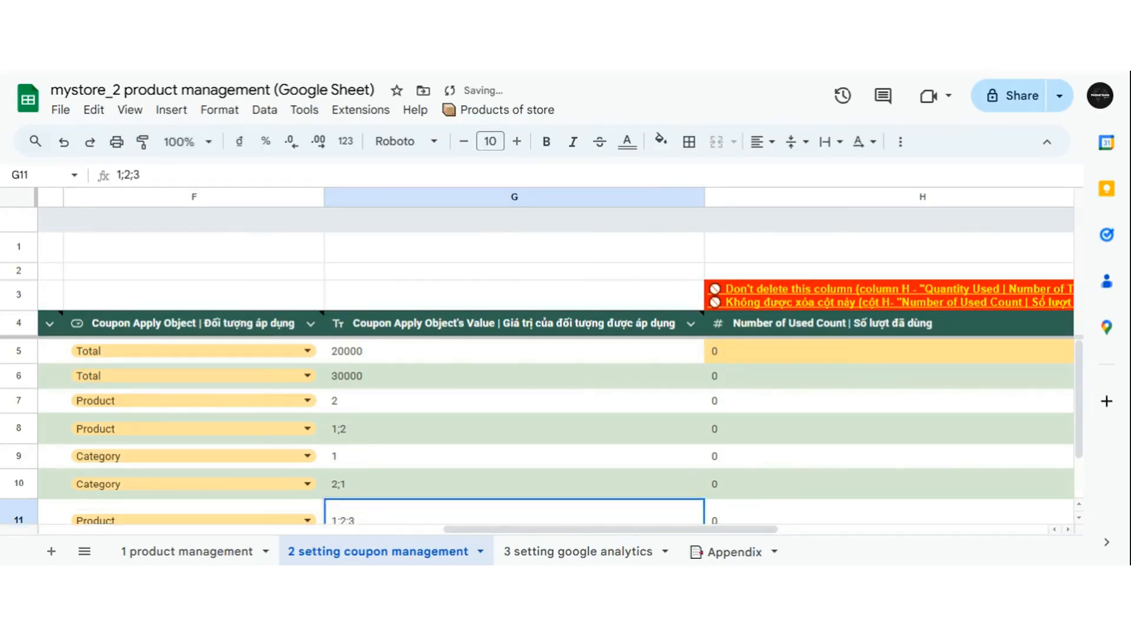
pyautogui.scroll(-2, 433, 495)
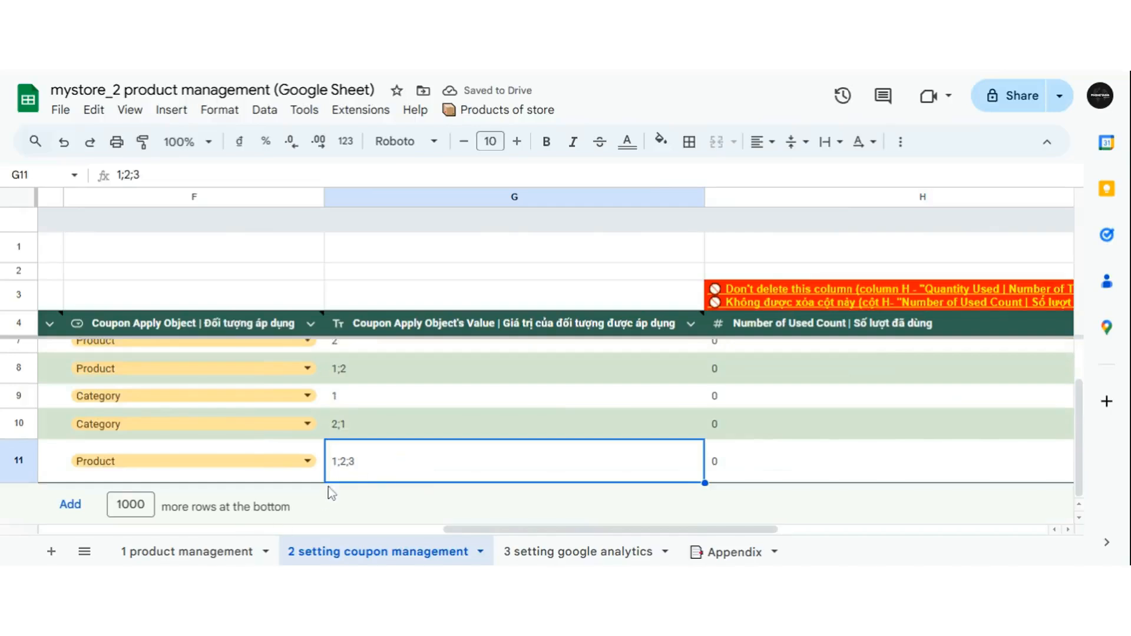
pyautogui.click(203, 553)
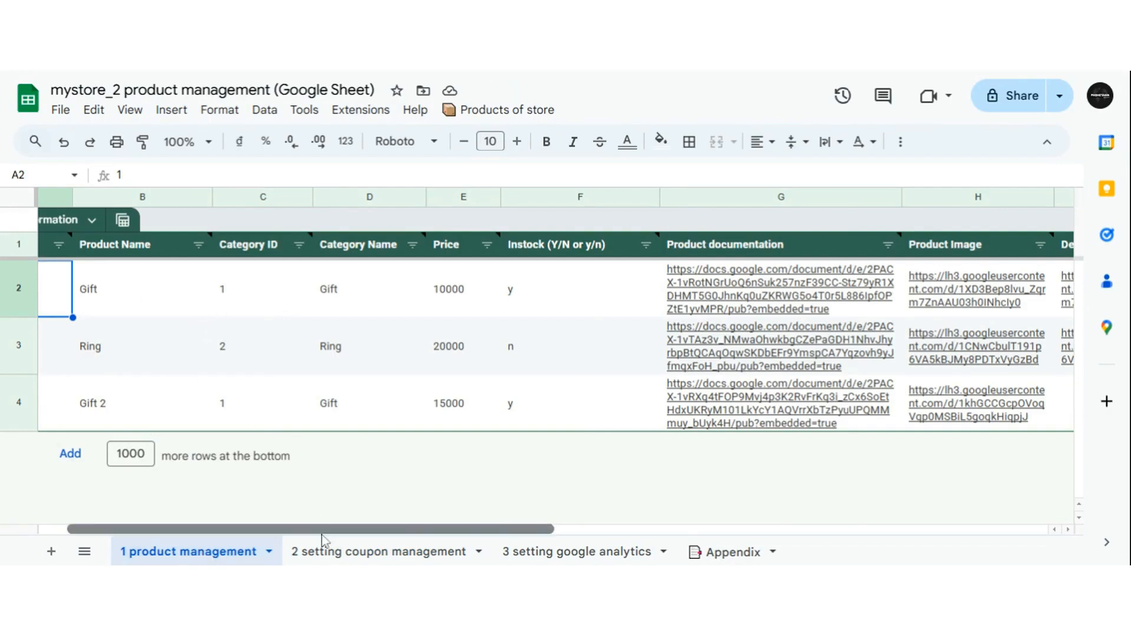
pyautogui.moveTo(325, 538); pyautogui.dragTo(296, 537)
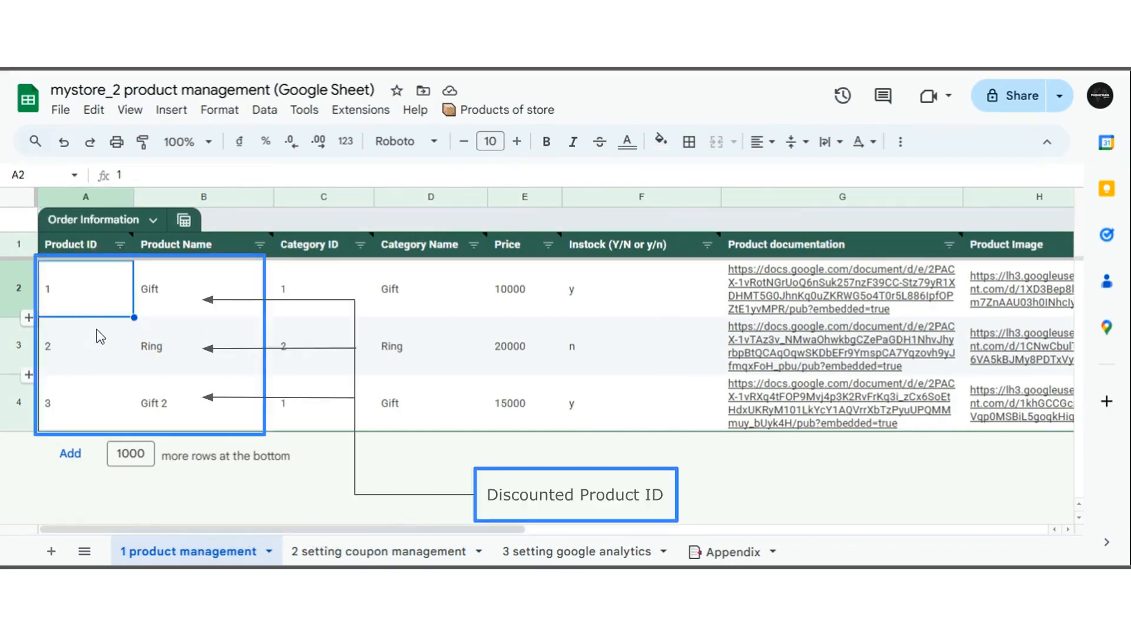
pyautogui.click(98, 345)
pyautogui.click(80, 408)
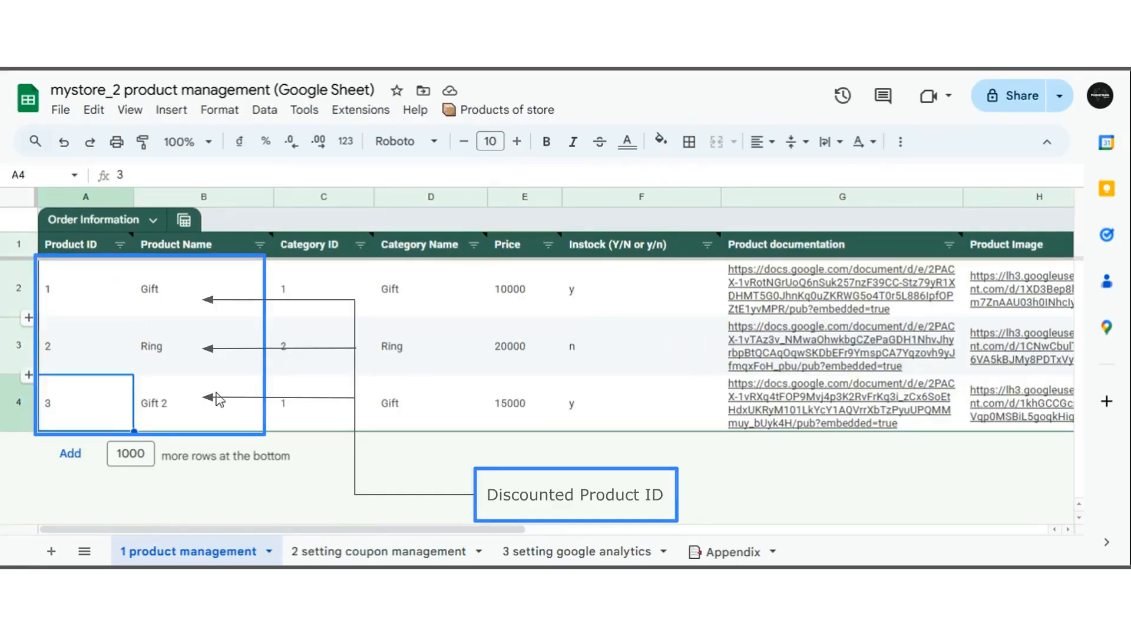
pyautogui.click(323, 296)
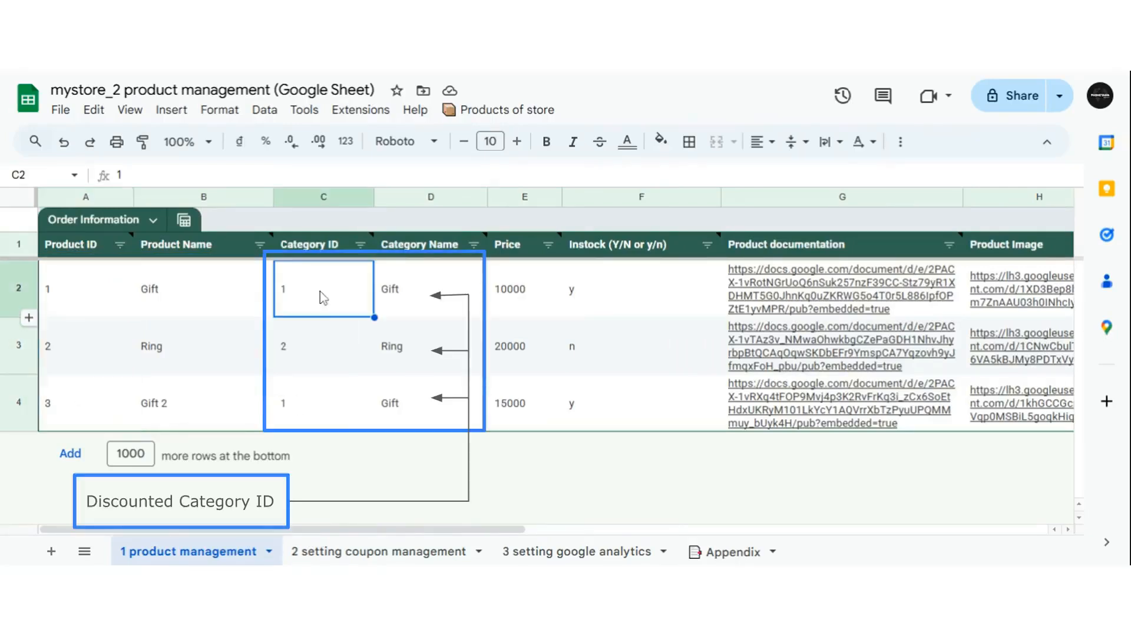
pyautogui.click(320, 361)
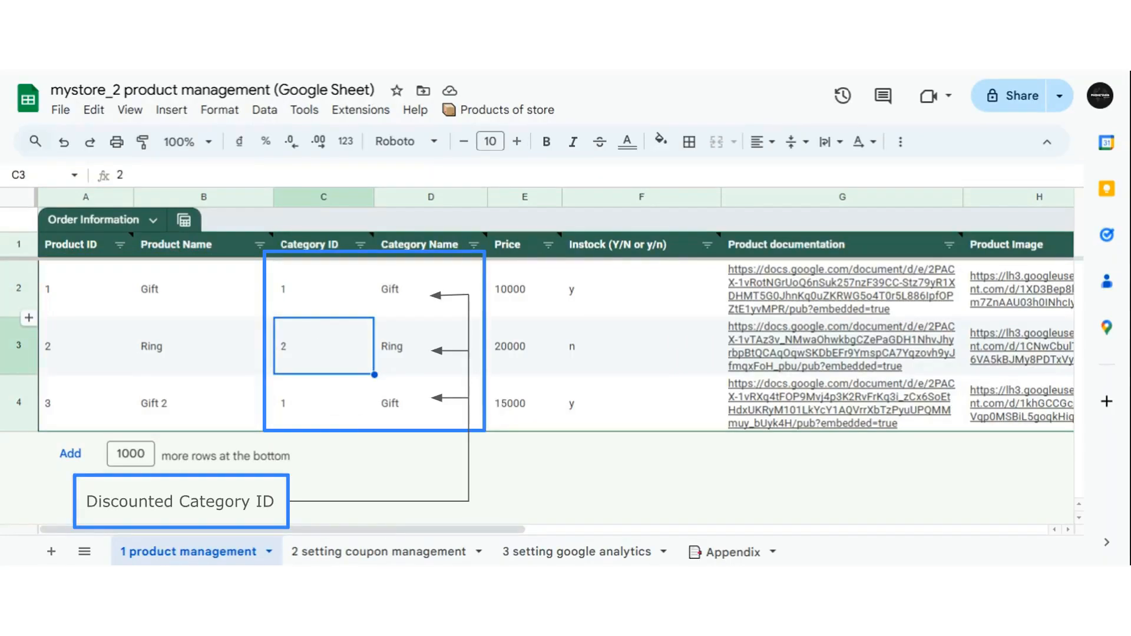
pyautogui.click(388, 552)
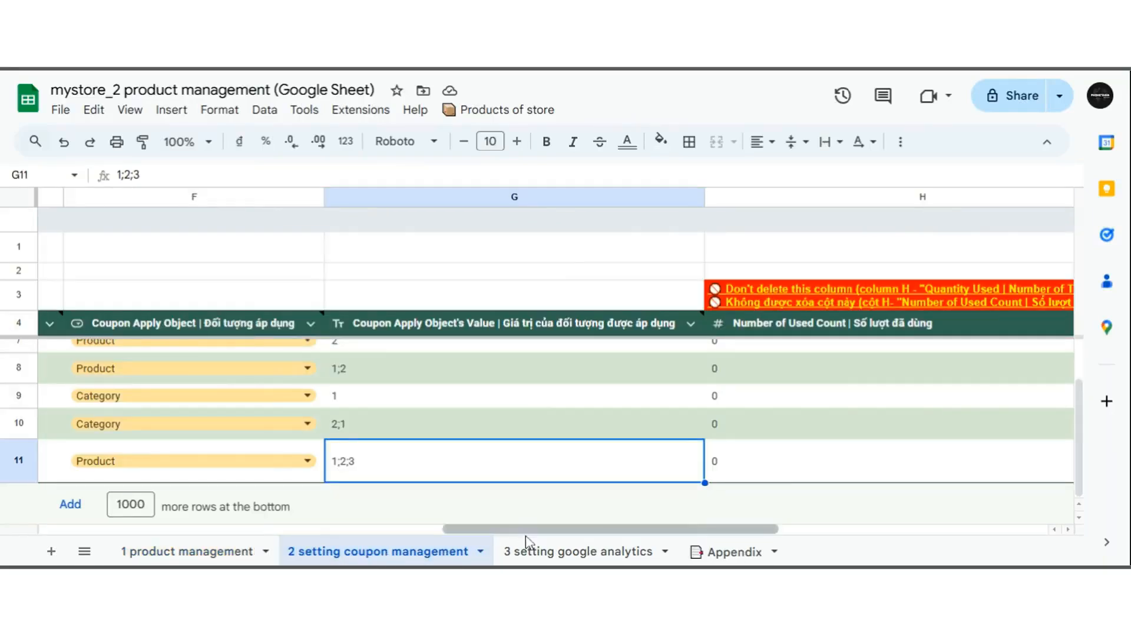
pyautogui.moveTo(528, 532); pyautogui.dragTo(725, 532)
pyautogui.scroll(2, 211, 405)
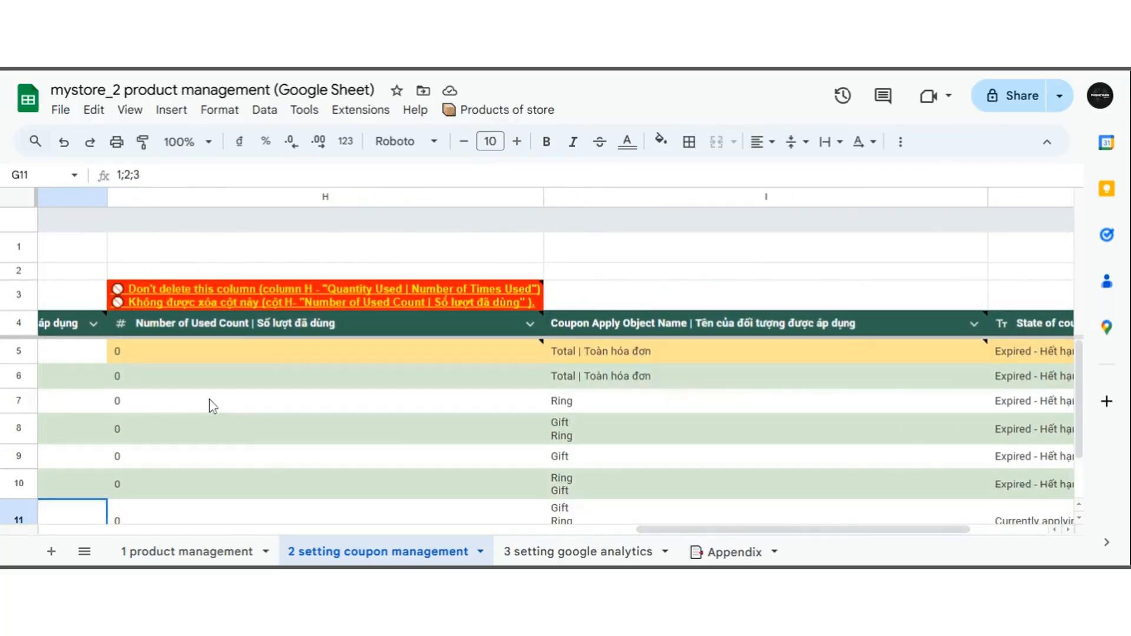
pyautogui.scroll(-2, 212, 405)
pyautogui.moveTo(240, 323)
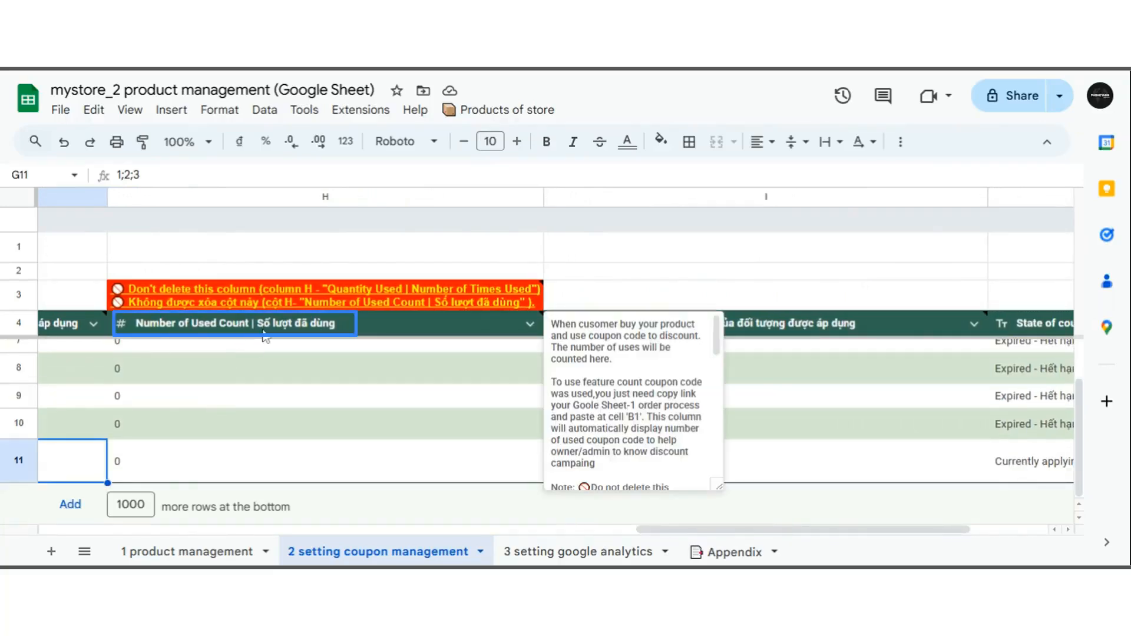
pyautogui.click(263, 332)
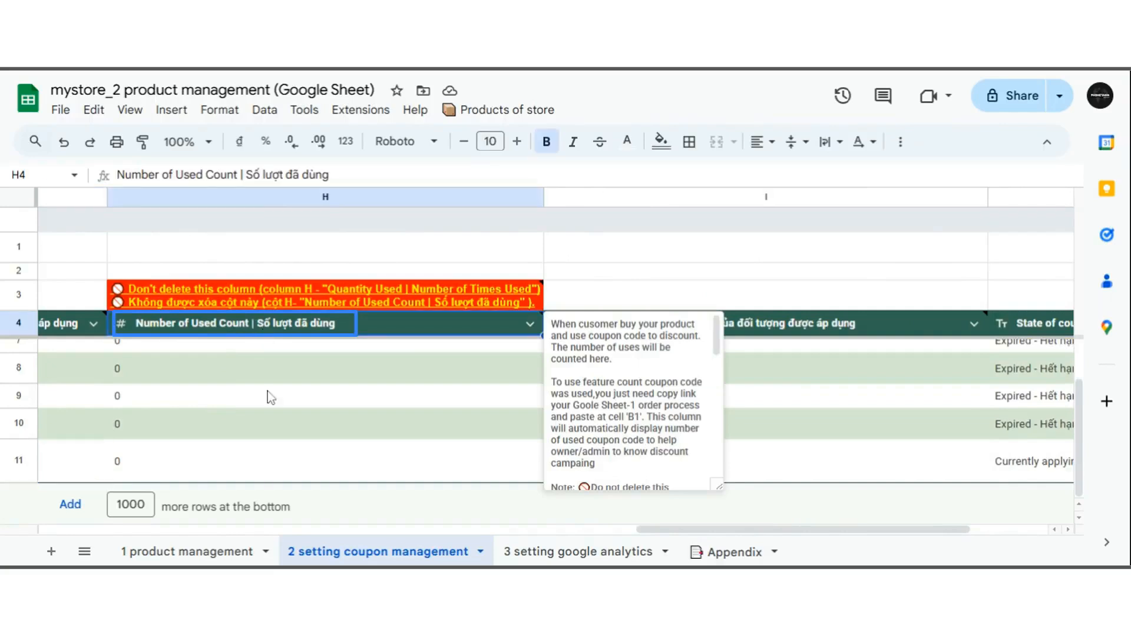
pyautogui.scroll(2, 267, 391)
pyautogui.click(275, 360)
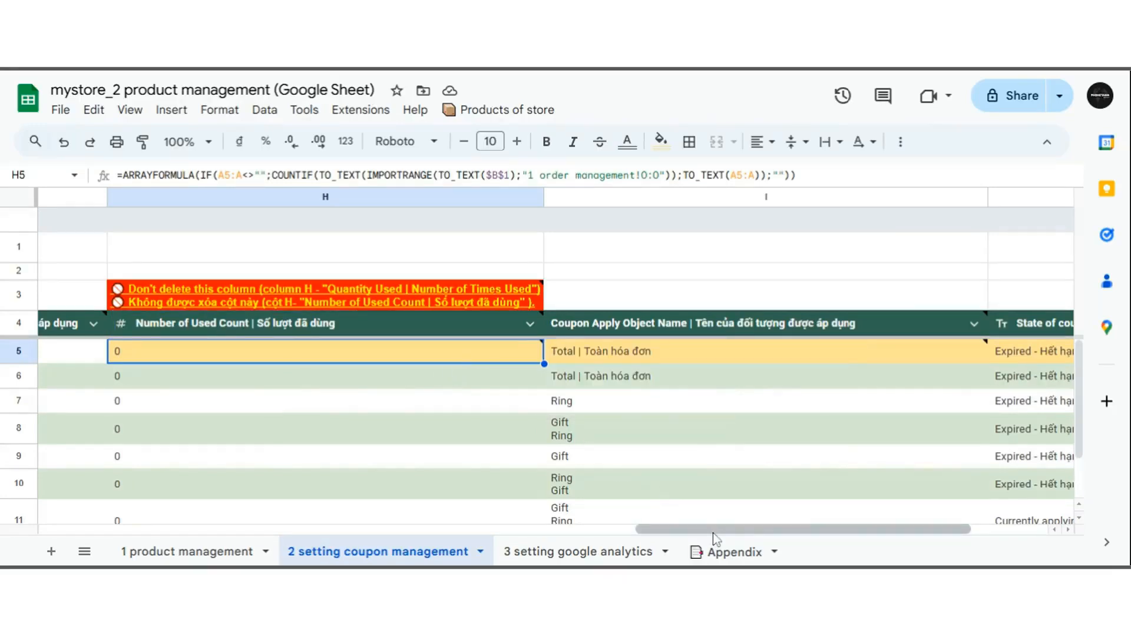
pyautogui.moveTo(712, 533); pyautogui.dragTo(165, 542)
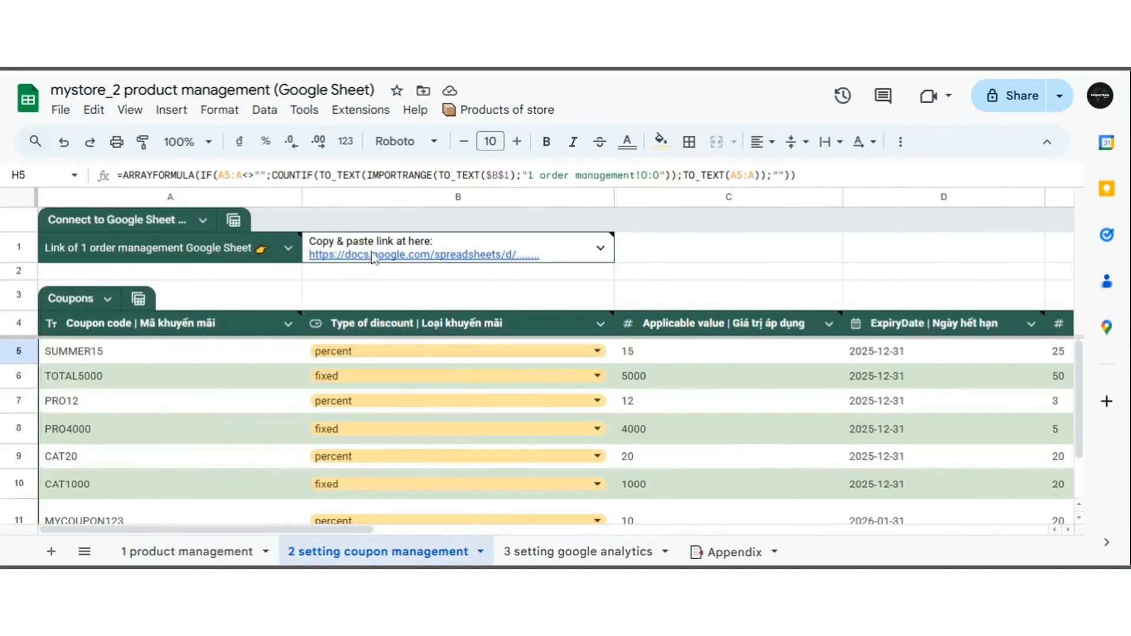
# - Check the link note in B1 and switch to the mystore_1 order management spreadsheet
pyautogui.click(521, 250)
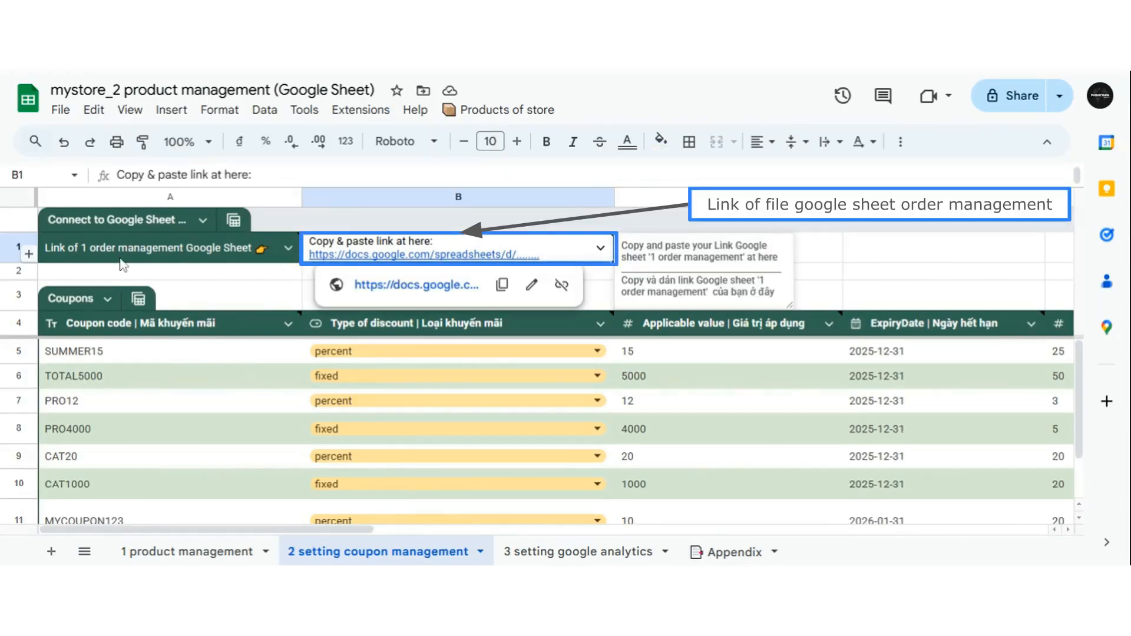
pyautogui.moveTo(194, 257)
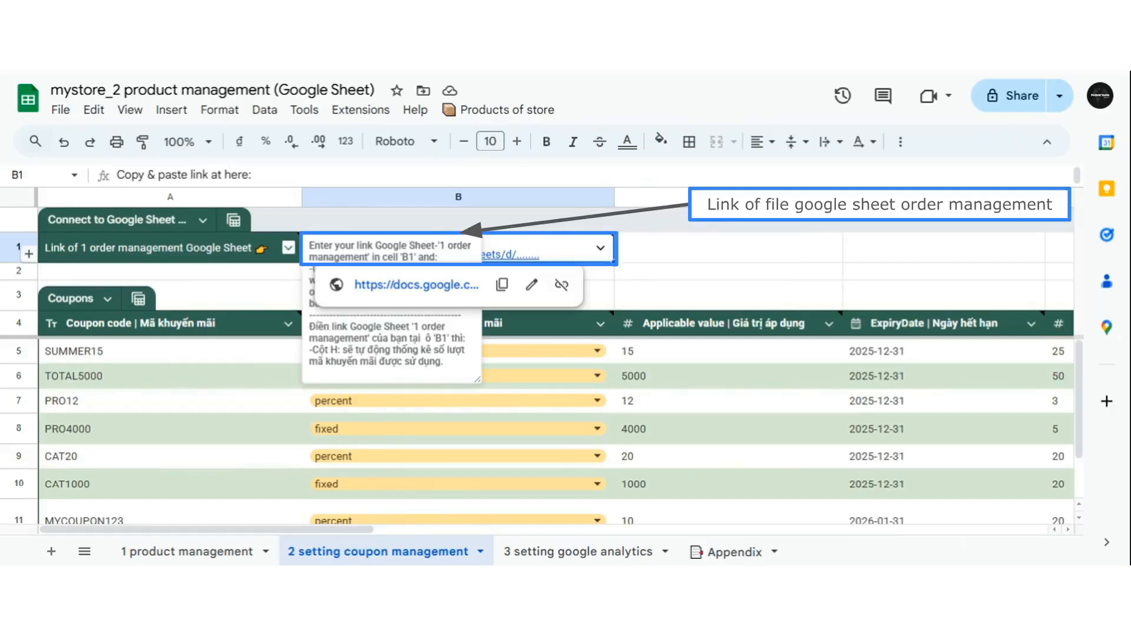
pyautogui.moveTo(566, 257)
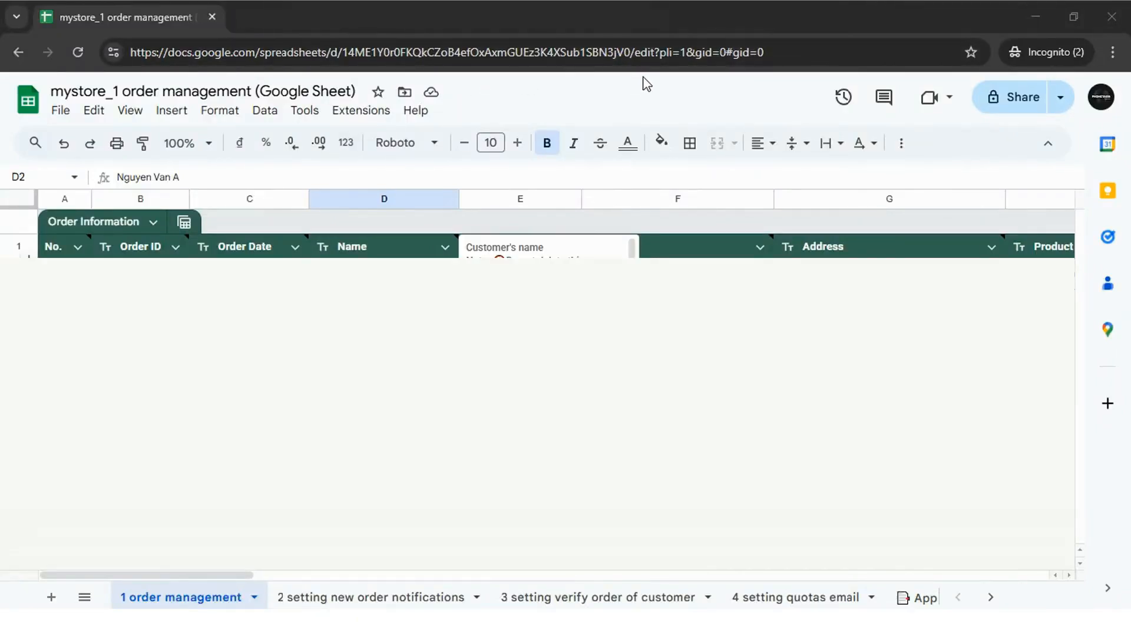
# - Copy the order management spreadsheet's URL up to /edit from the address bar
pyautogui.click(658, 48)
pyautogui.click(663, 50)
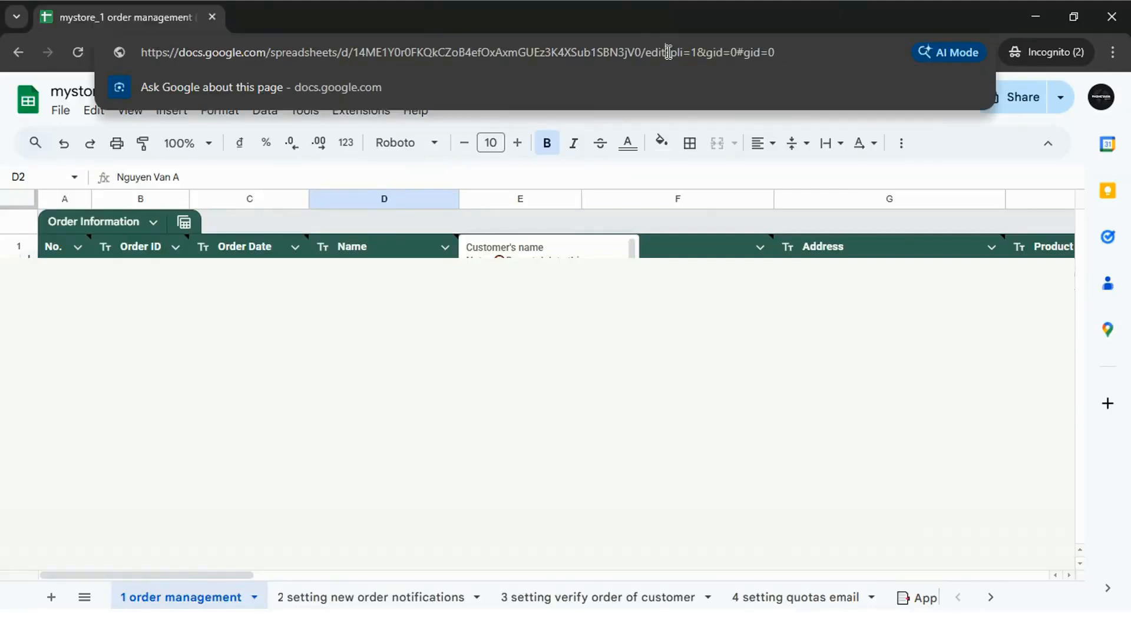
pyautogui.moveTo(669, 52); pyautogui.dragTo(139, 52)
pyautogui.rightClick(287, 51)
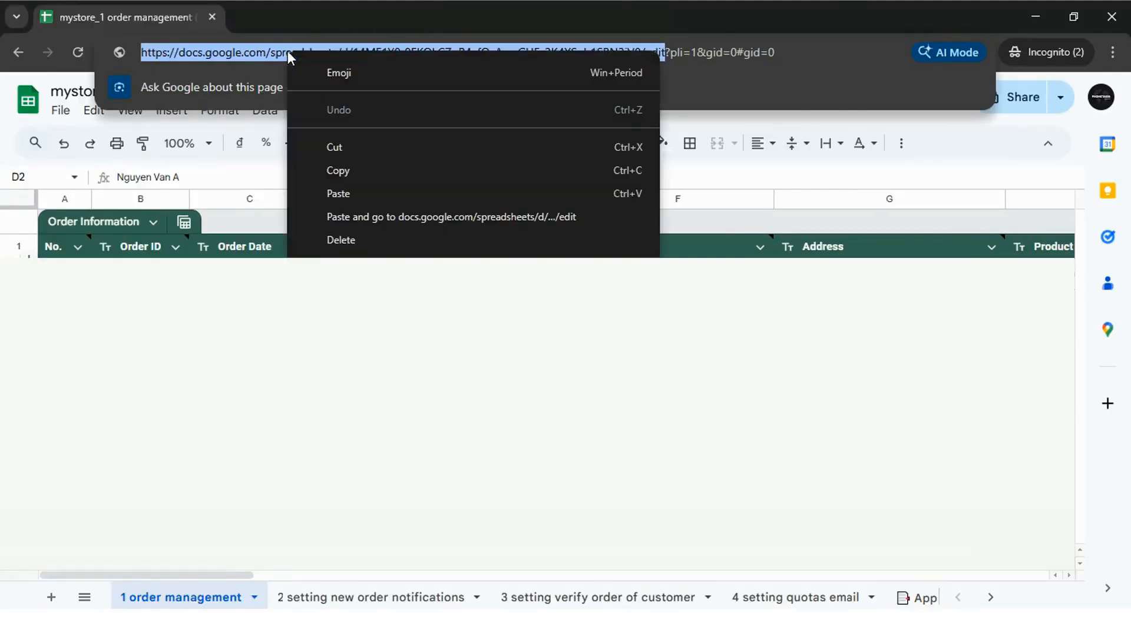
pyautogui.click(346, 171)
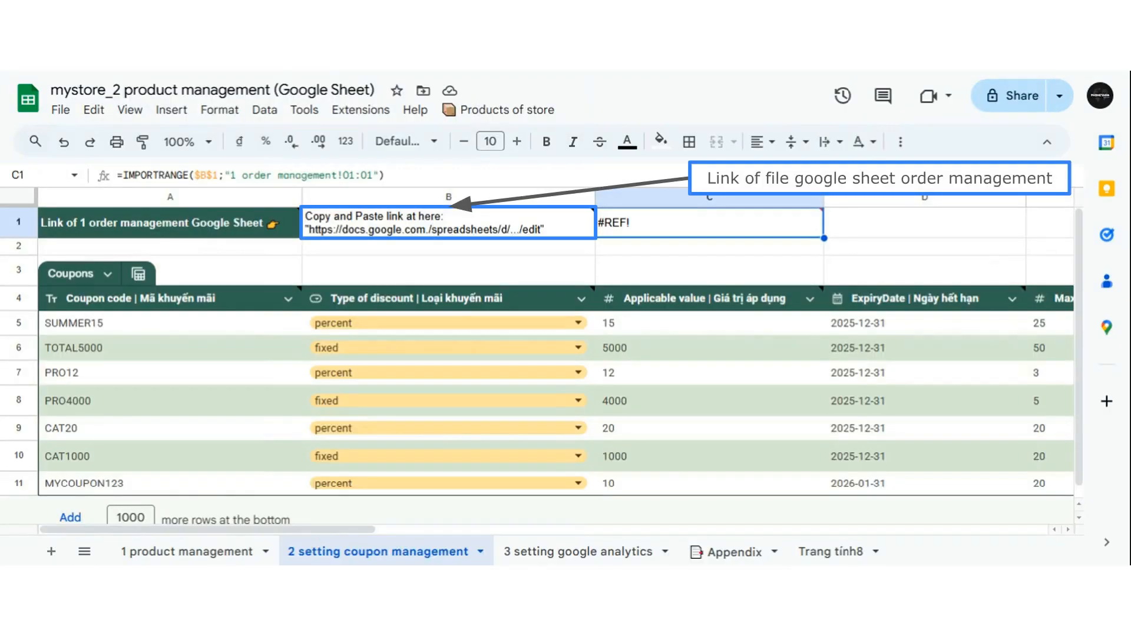
# - Replace B1's placeholder text with the pasted order management spreadsheet link
pyautogui.click(501, 231)
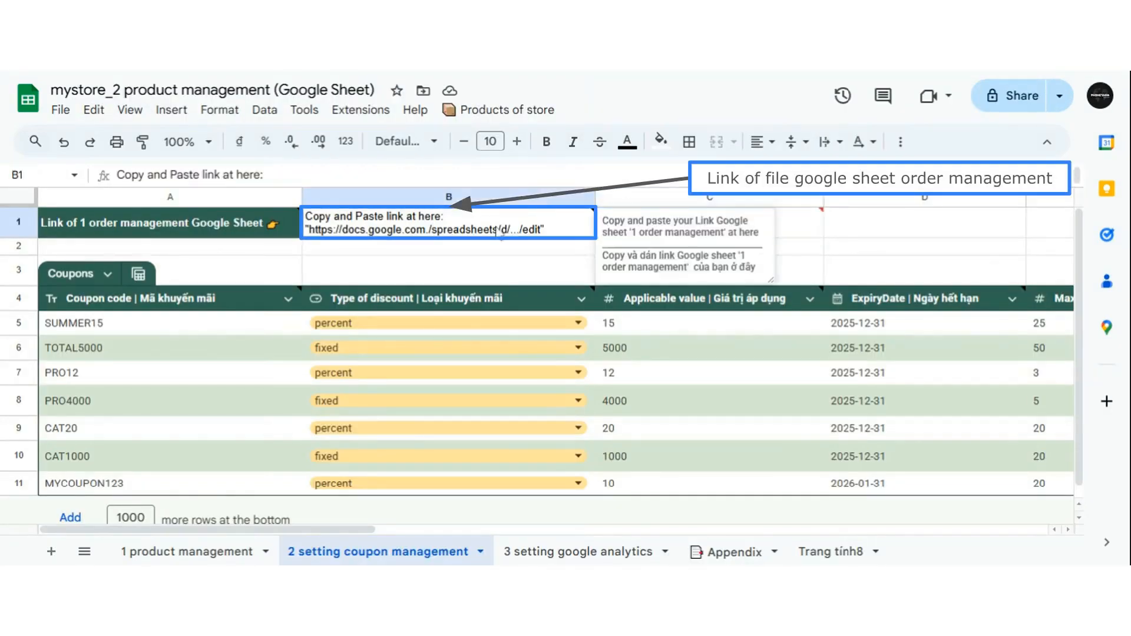
pyautogui.click(388, 176)
pyautogui.hotkey('ctrl', 'a')
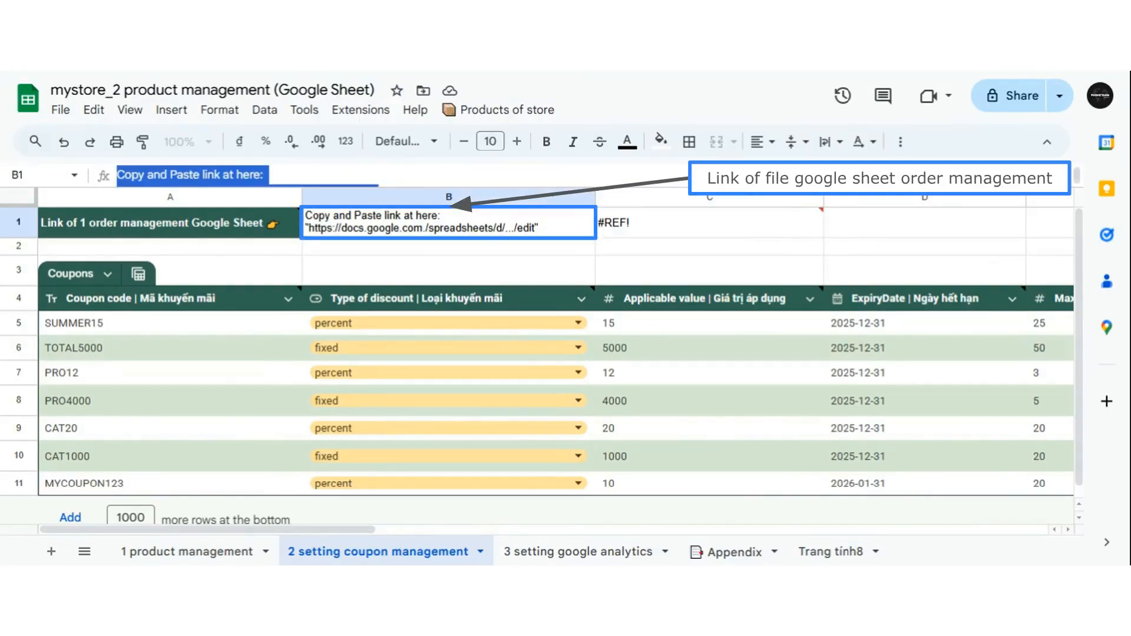
pyautogui.press('BackSpace')
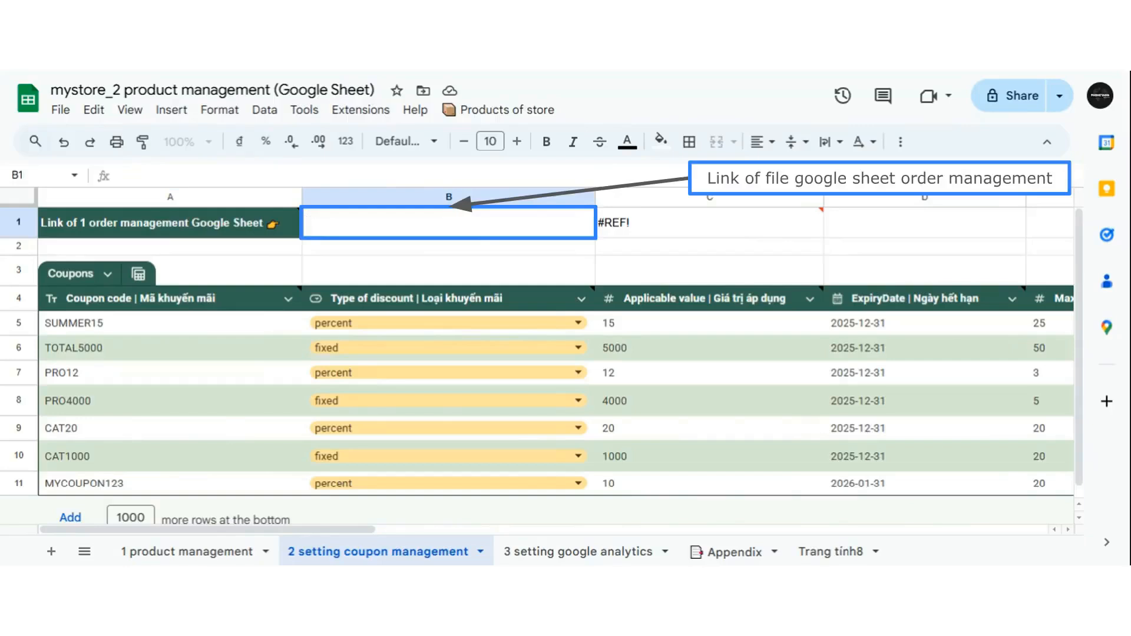
pyautogui.hotkey('ctrl', 'v')
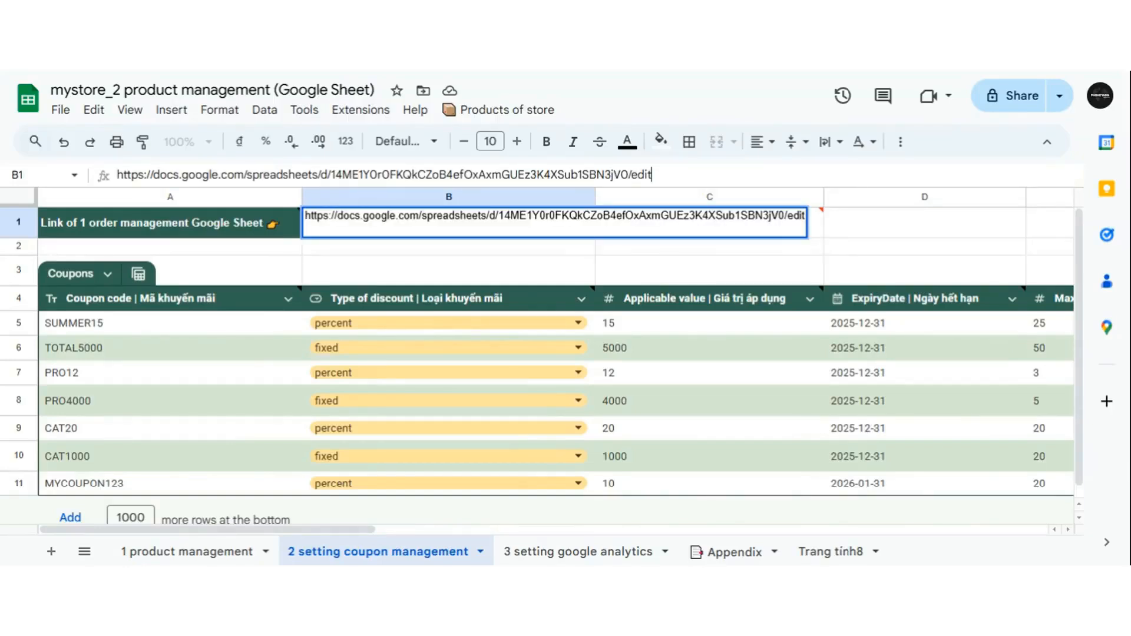
pyautogui.press('Return')
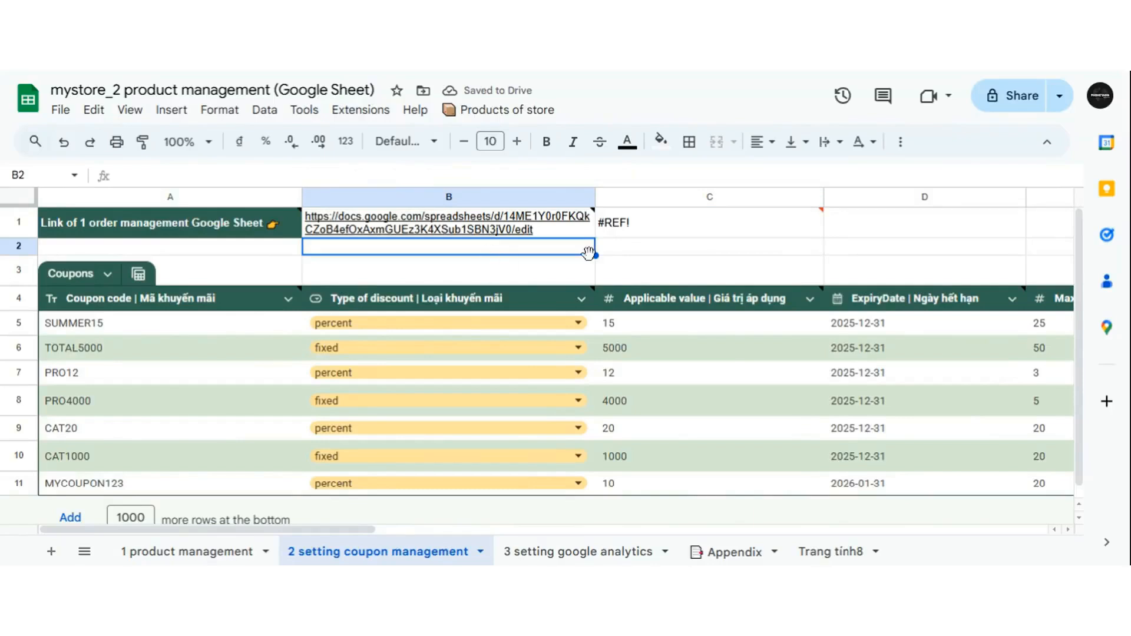
# - Allow access for C1's IMPORTRANGE so the coupon sheet pulls the order data
pyautogui.click(633, 230)
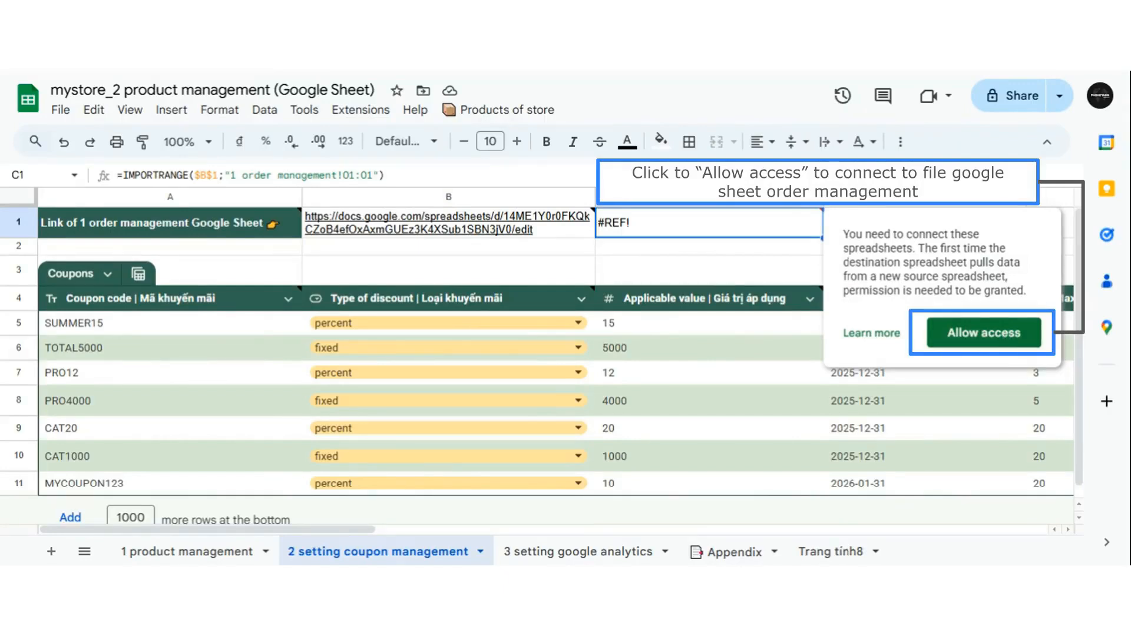
pyautogui.click(1005, 340)
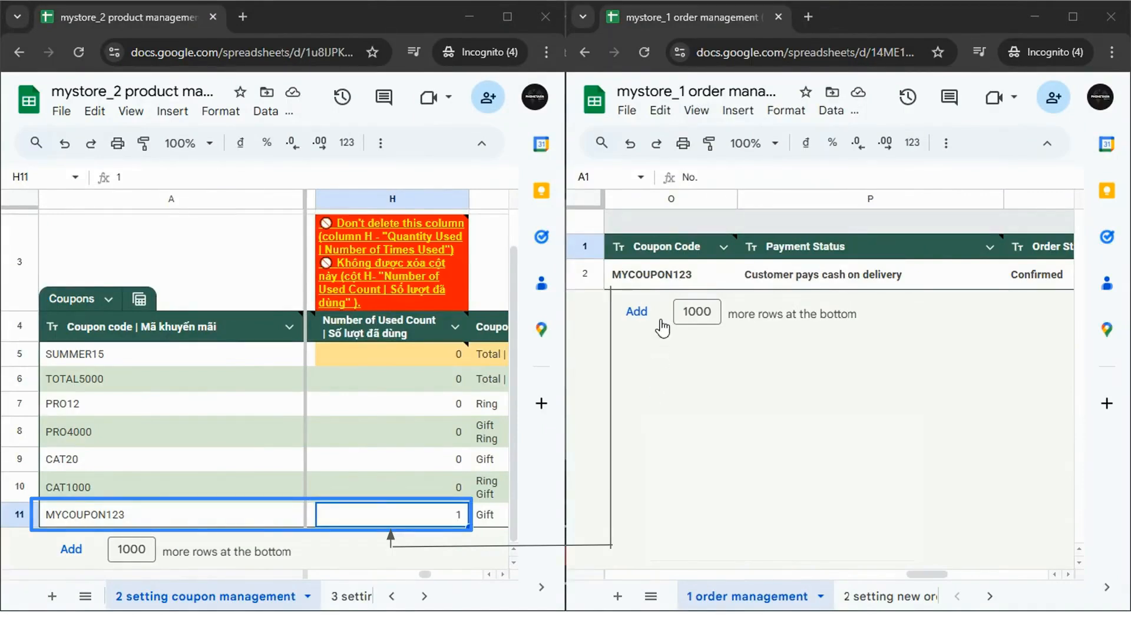
pyautogui.click(662, 280)
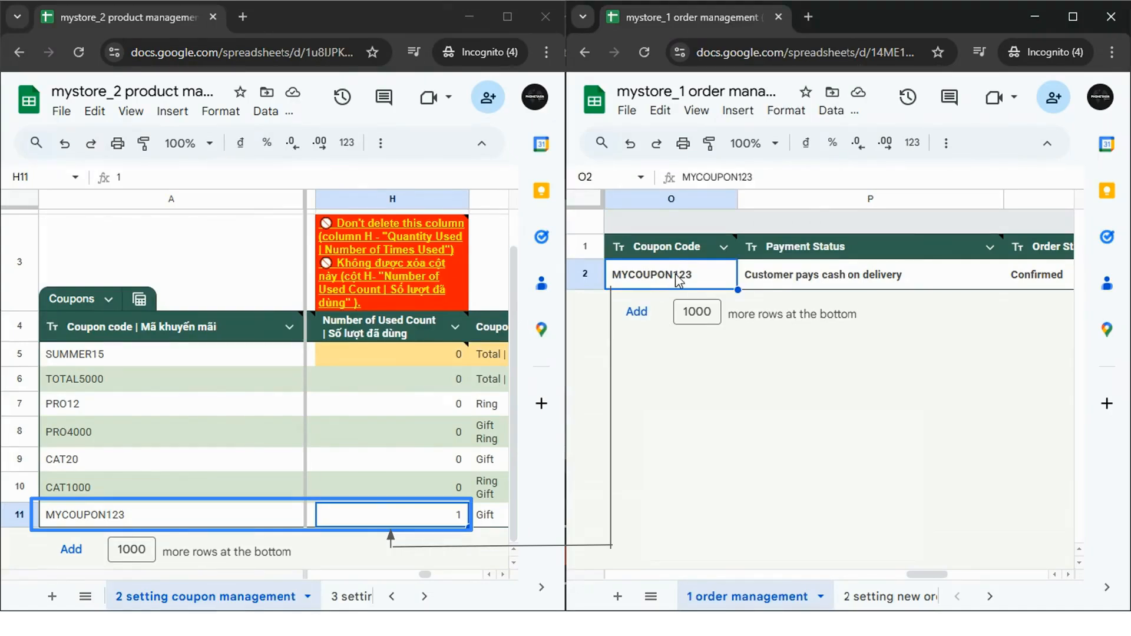
pyautogui.click(762, 174)
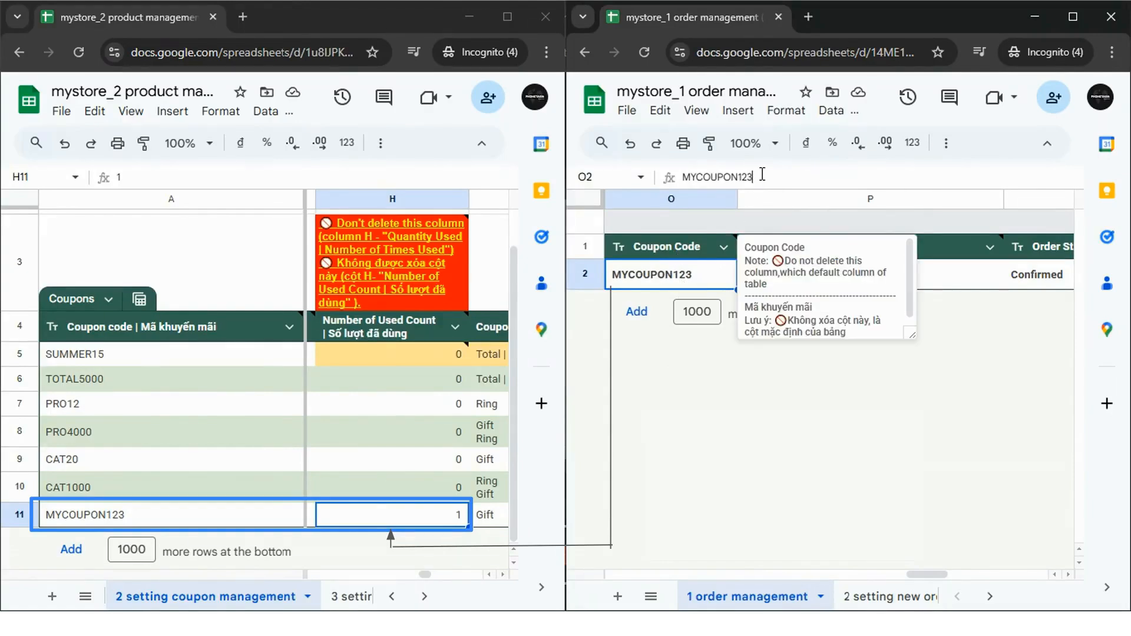
pyautogui.doubleClick(762, 175)
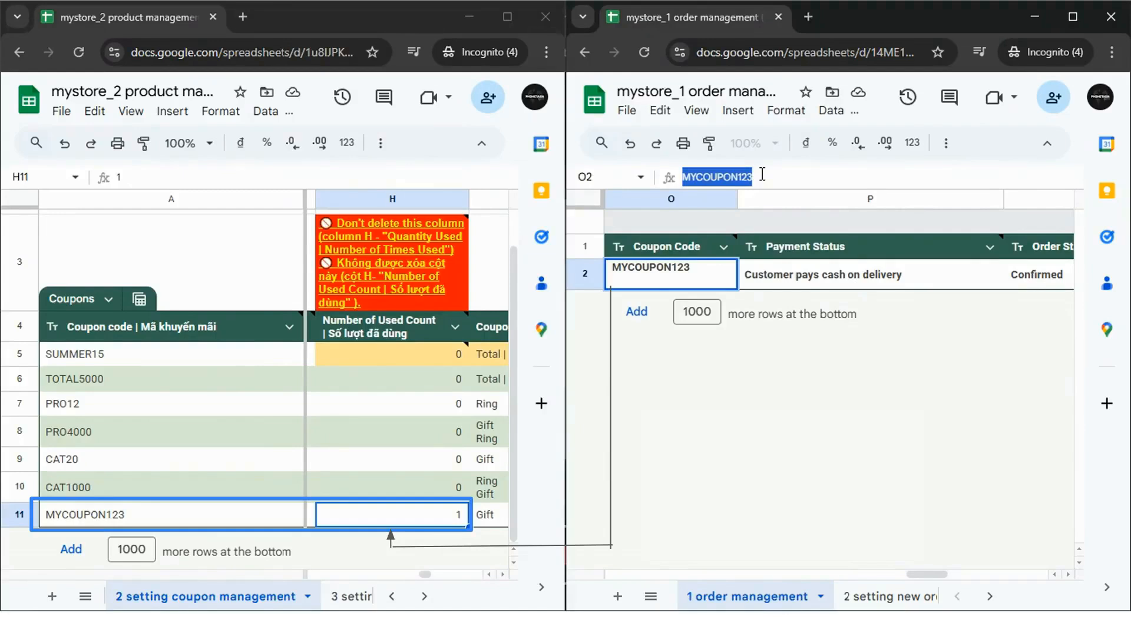
# - Change the order's coupon code in O2 to PRO12 and check the PRO12 coupon row
pyautogui.write('PRO')
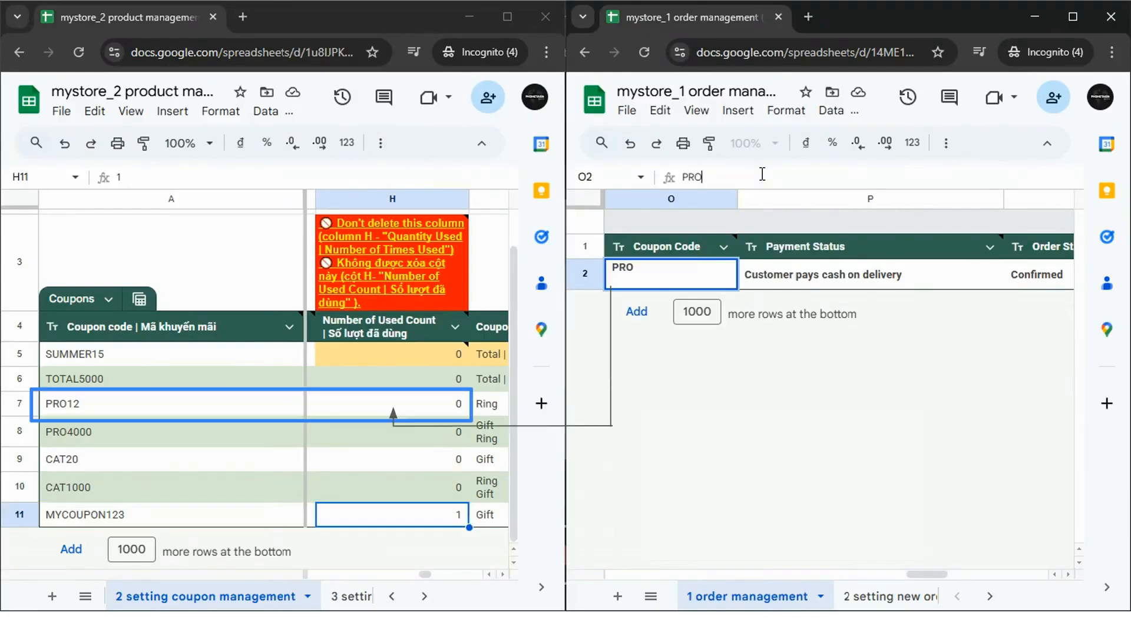
pyautogui.write('12')
pyautogui.press('Return')
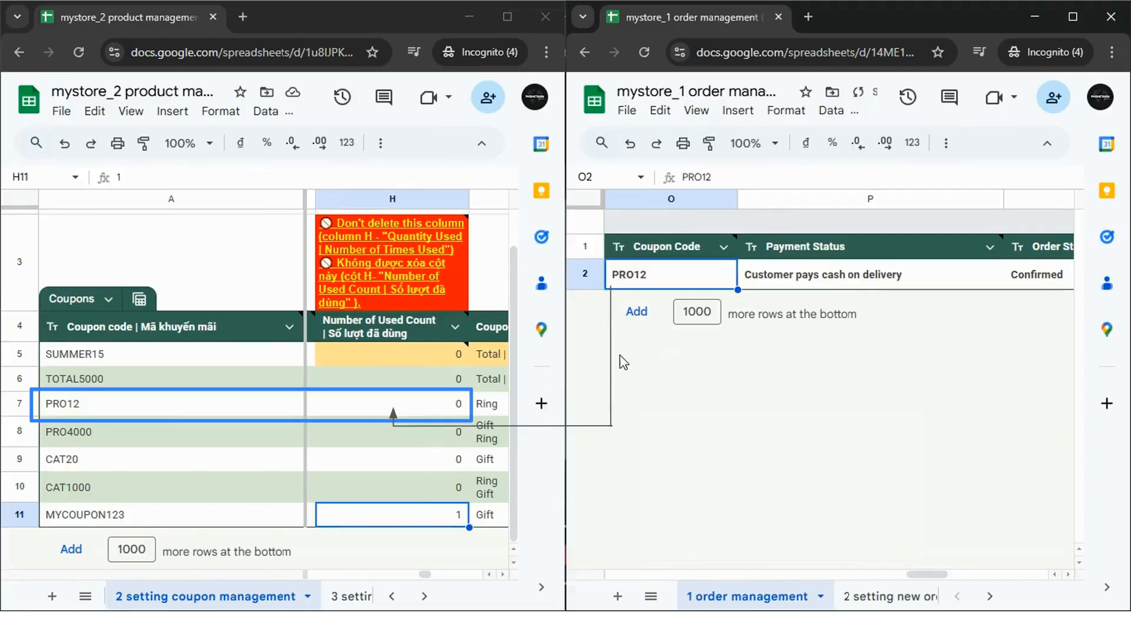
pyautogui.click(137, 411)
pyautogui.click(138, 412)
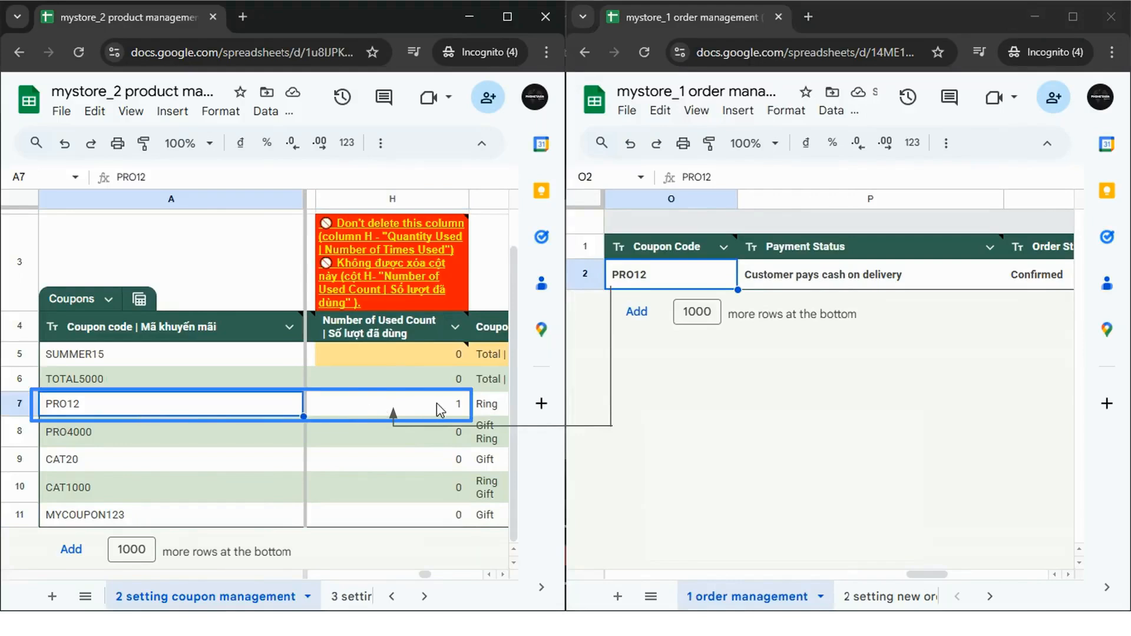
# - Compare the used counts of MYCOUPON123 and PRO12, then select PRO12 in the order sheet
pyautogui.click(428, 520)
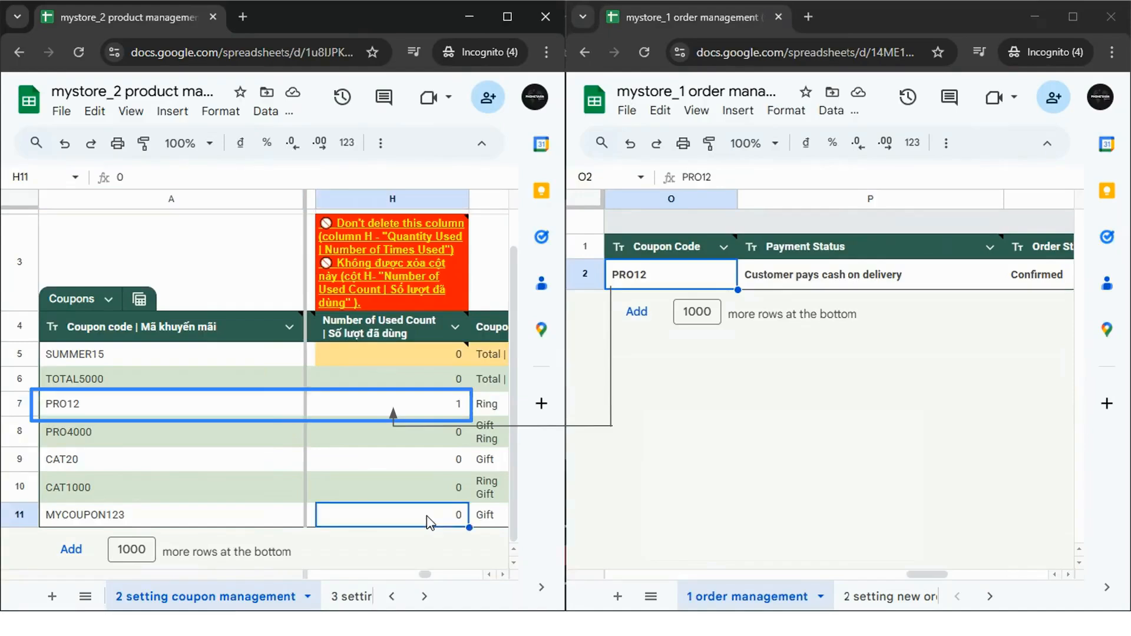
pyautogui.click(298, 522)
pyautogui.keyDown('shift'); pyautogui.click(389, 522); pyautogui.keyUp('shift')
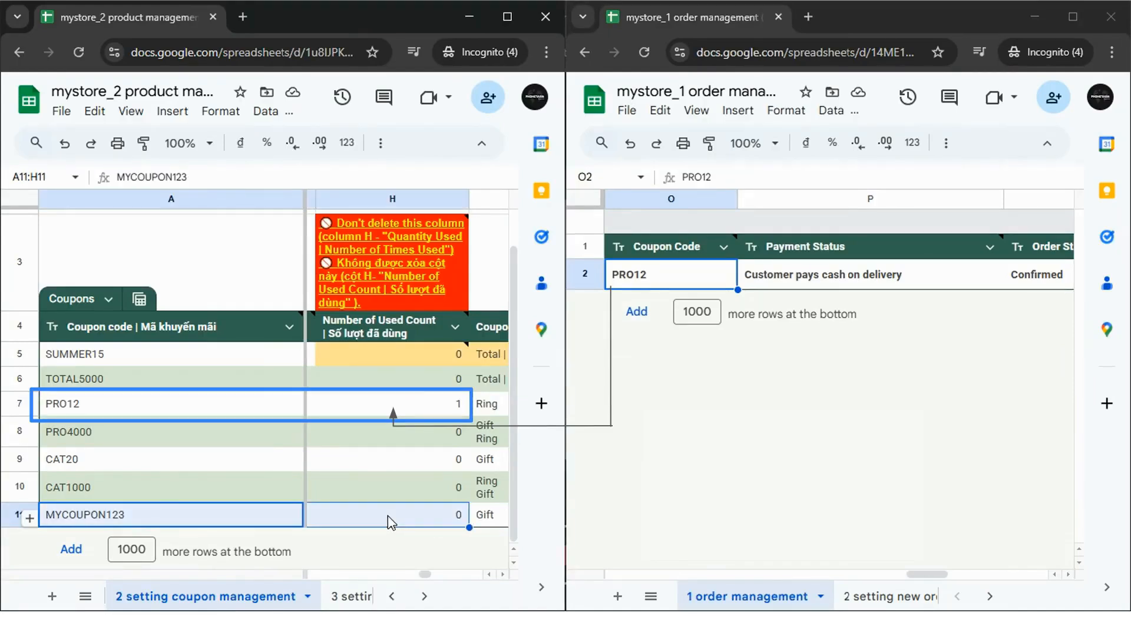
pyautogui.click(207, 413)
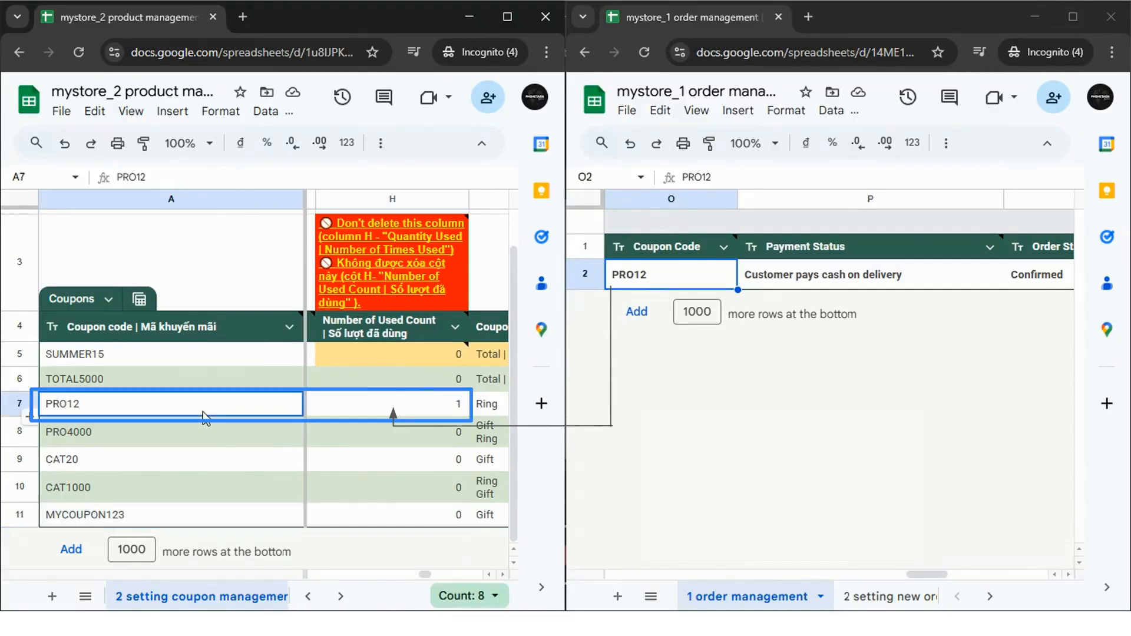
pyautogui.keyDown('shift'); pyautogui.click(418, 412); pyautogui.keyUp('shift')
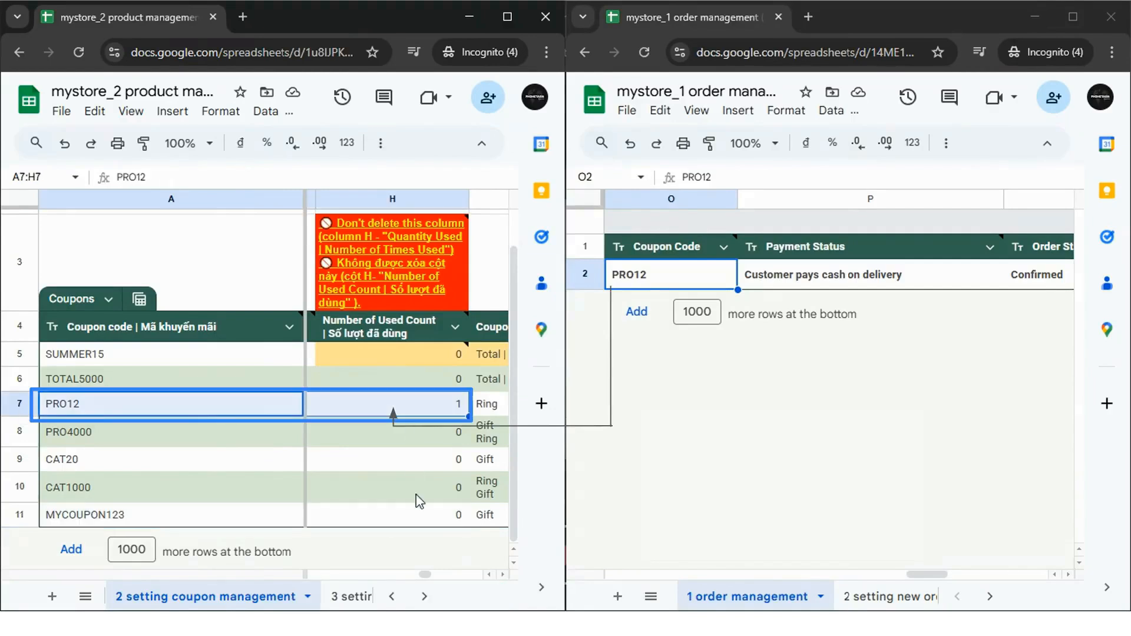
pyautogui.click(711, 173)
pyautogui.doubleClick(711, 172)
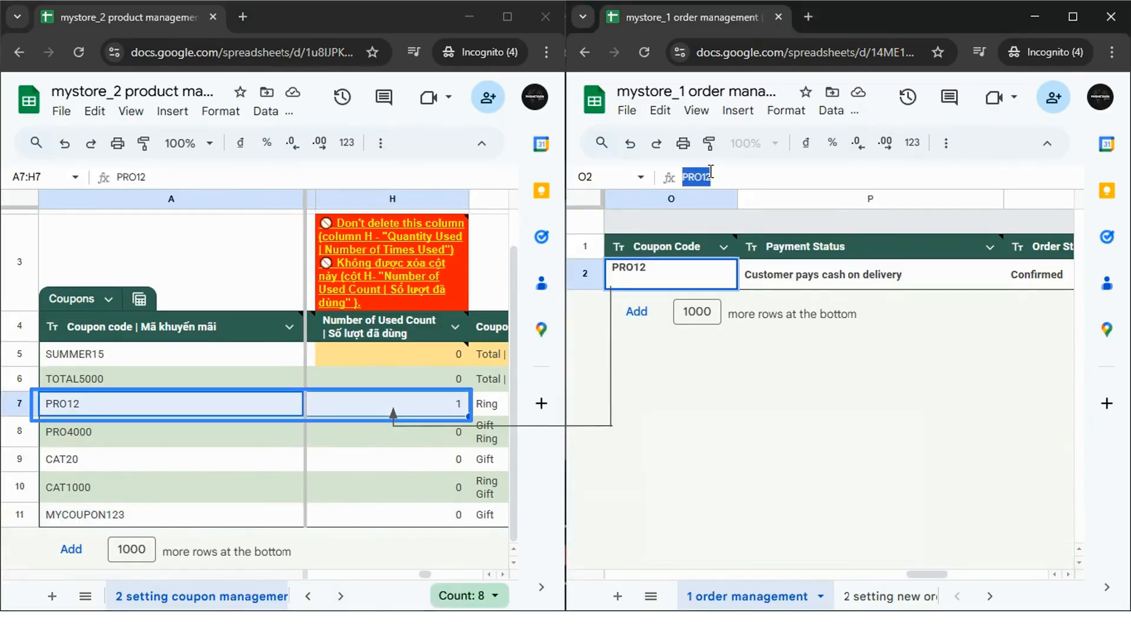
# - Change the order's coupon code in O2 from PRO12 back to MYCOUPON123
pyautogui.write('MYCO')
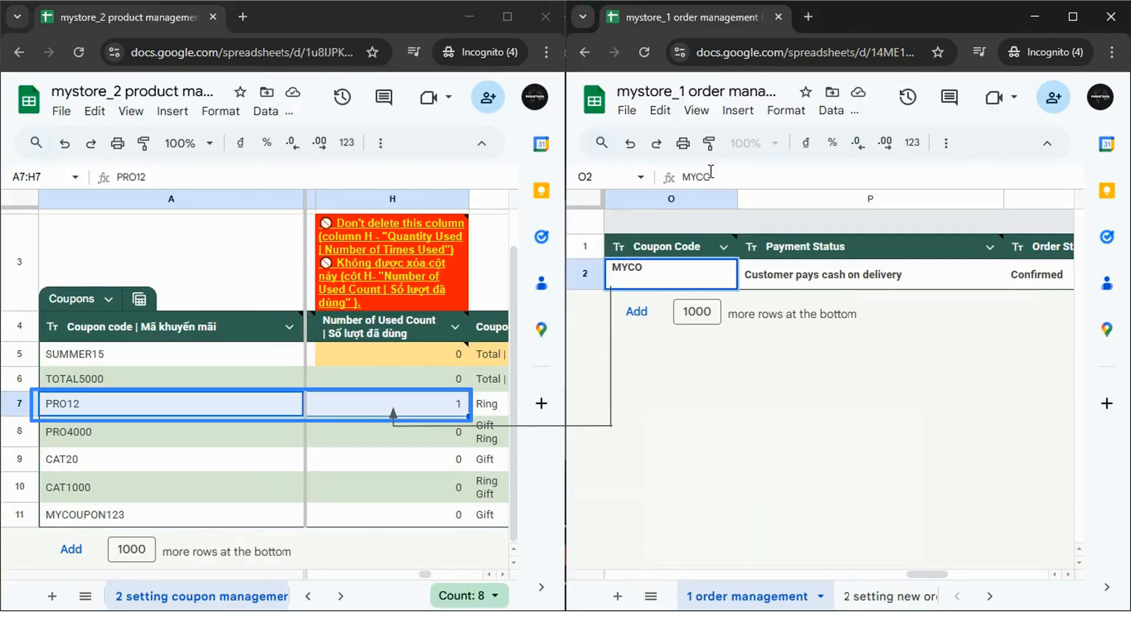
pyautogui.write('UPON123')
pyautogui.press('Return')
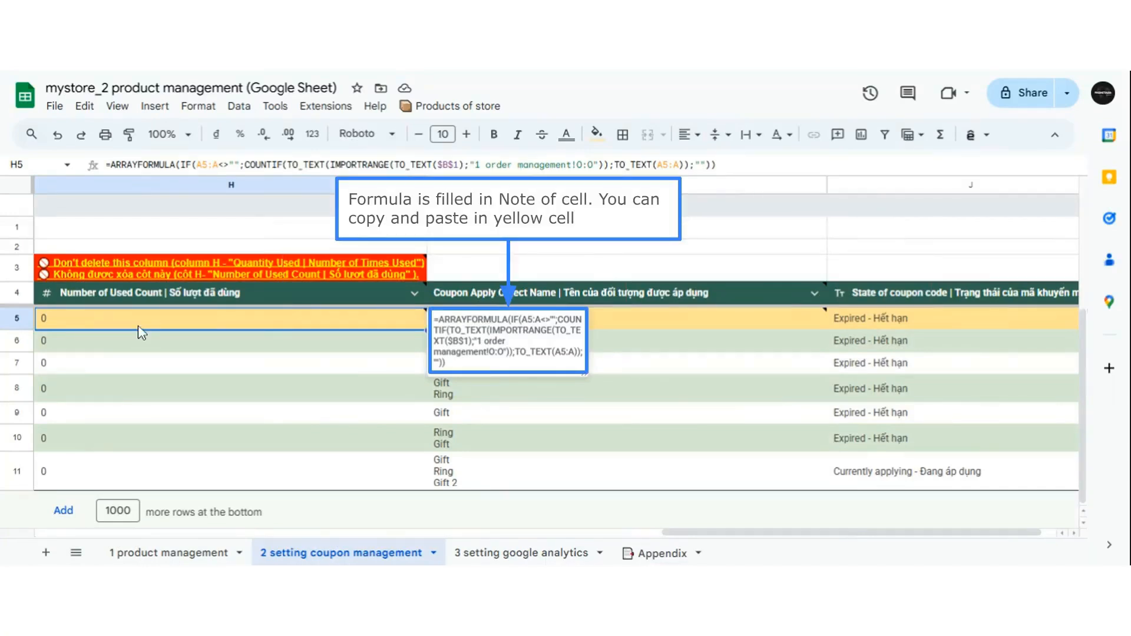
pyautogui.click(618, 320)
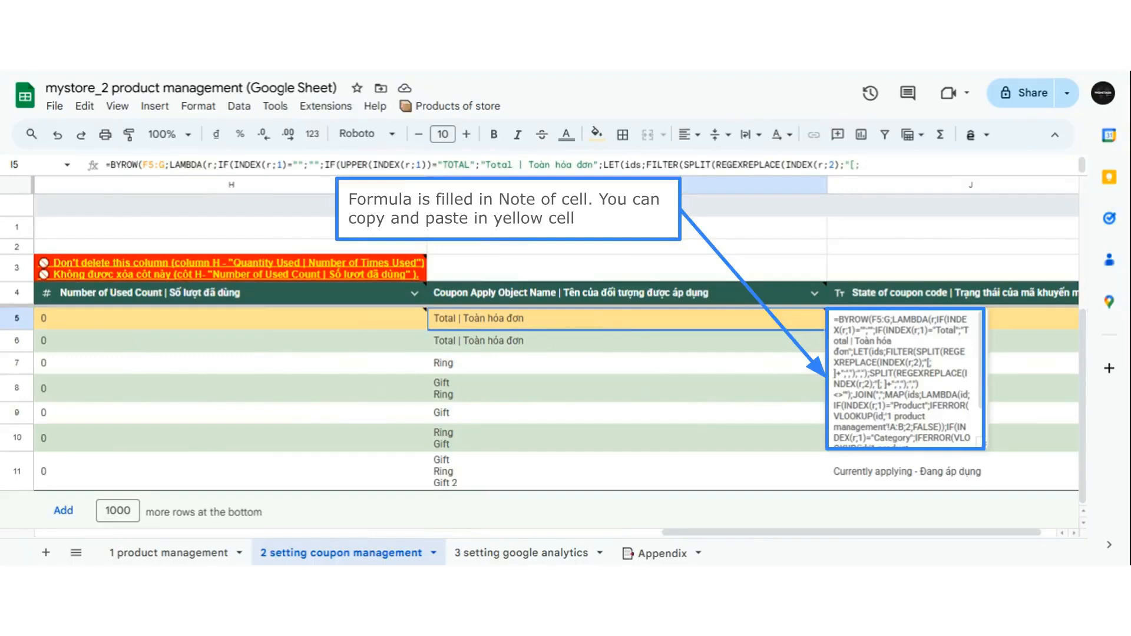
pyautogui.click(1009, 317)
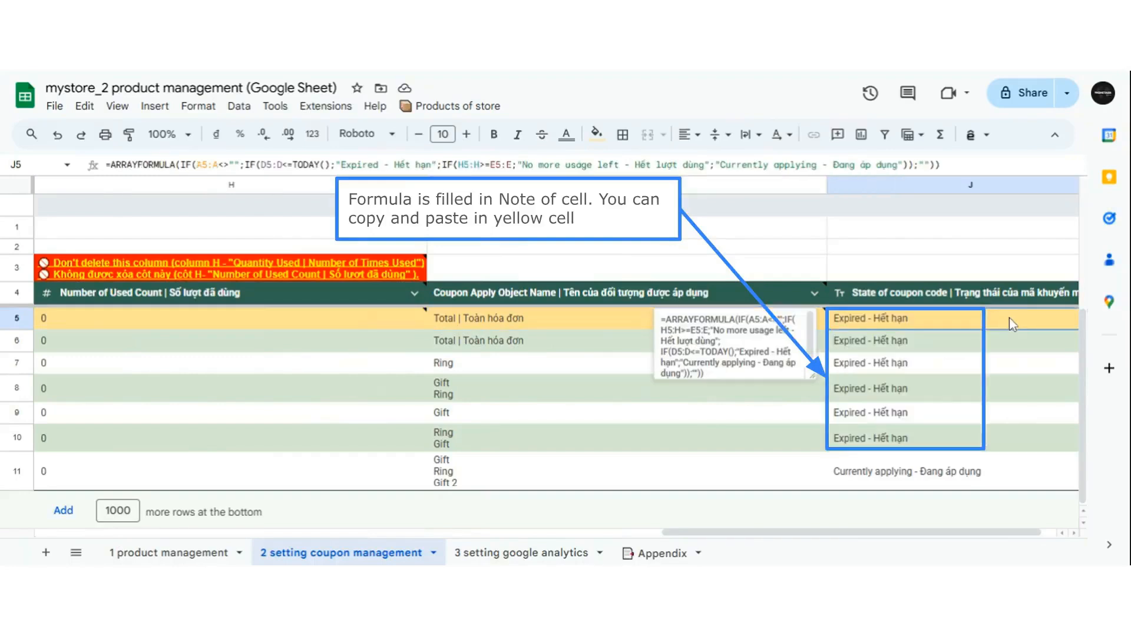